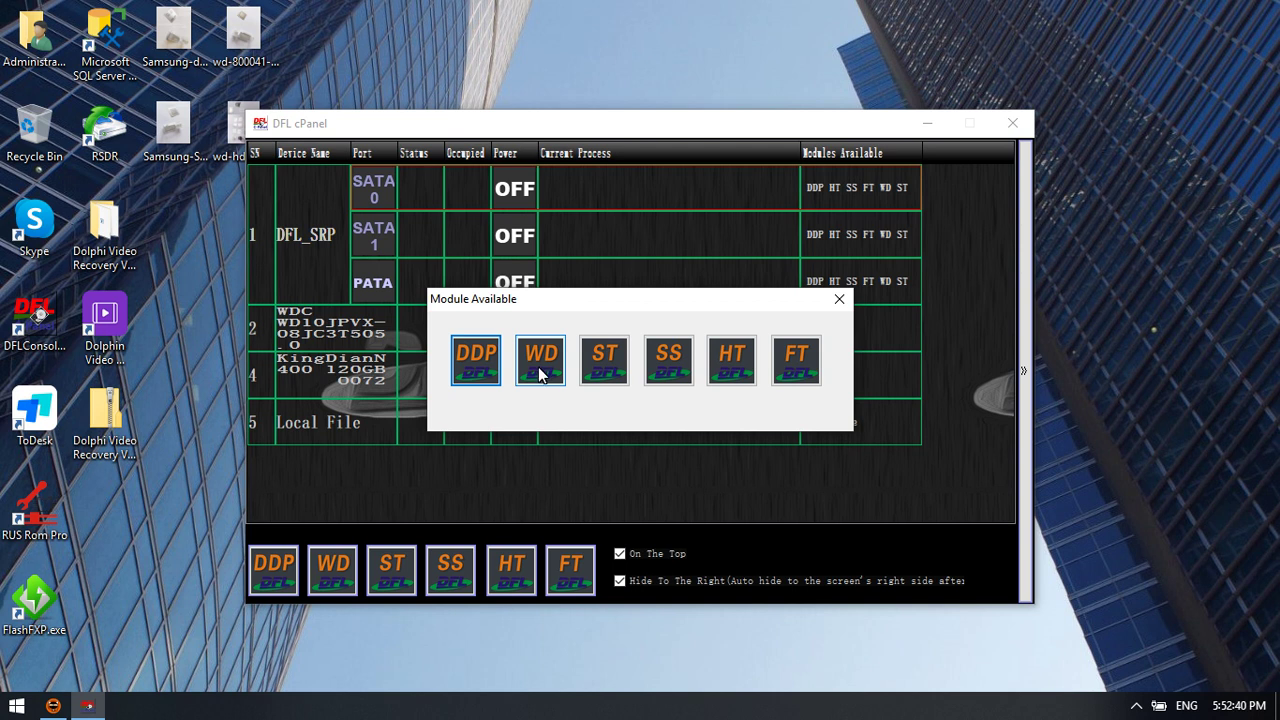
- Launch the WD module for SATA 0, power on the drive, and open it in the WDC Marvell SATA family
click(538, 358)
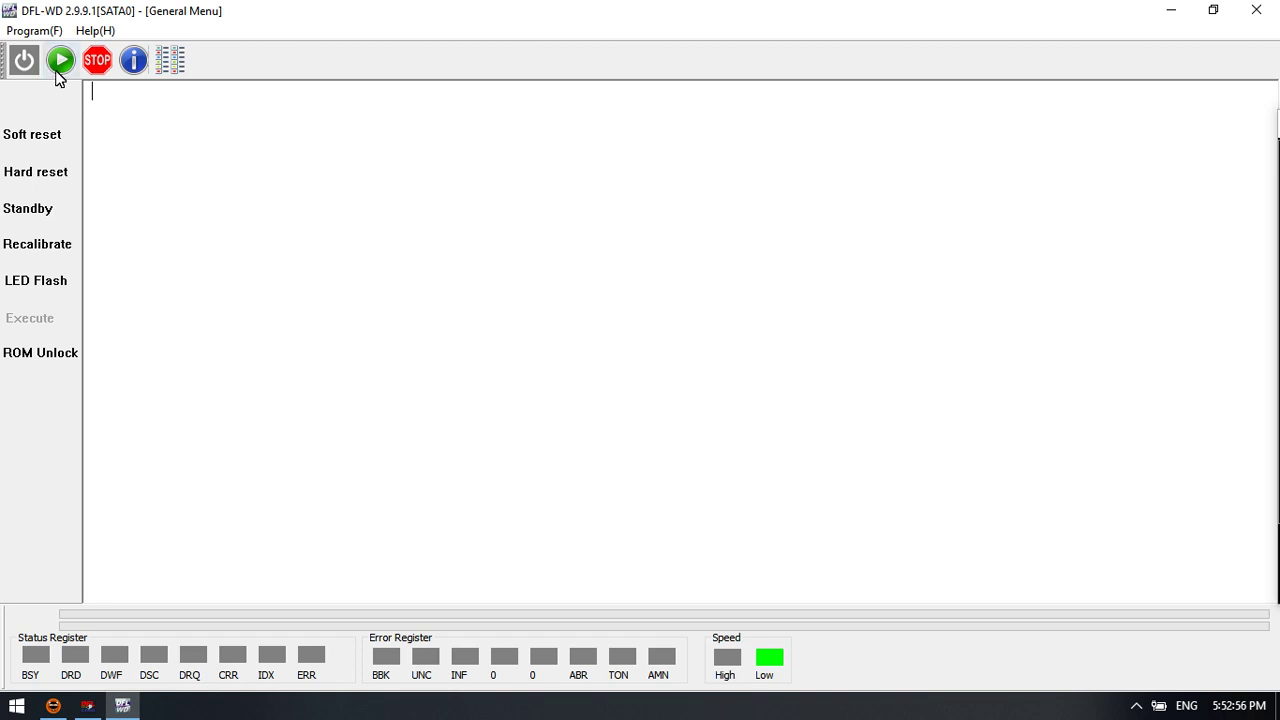
click(24, 60)
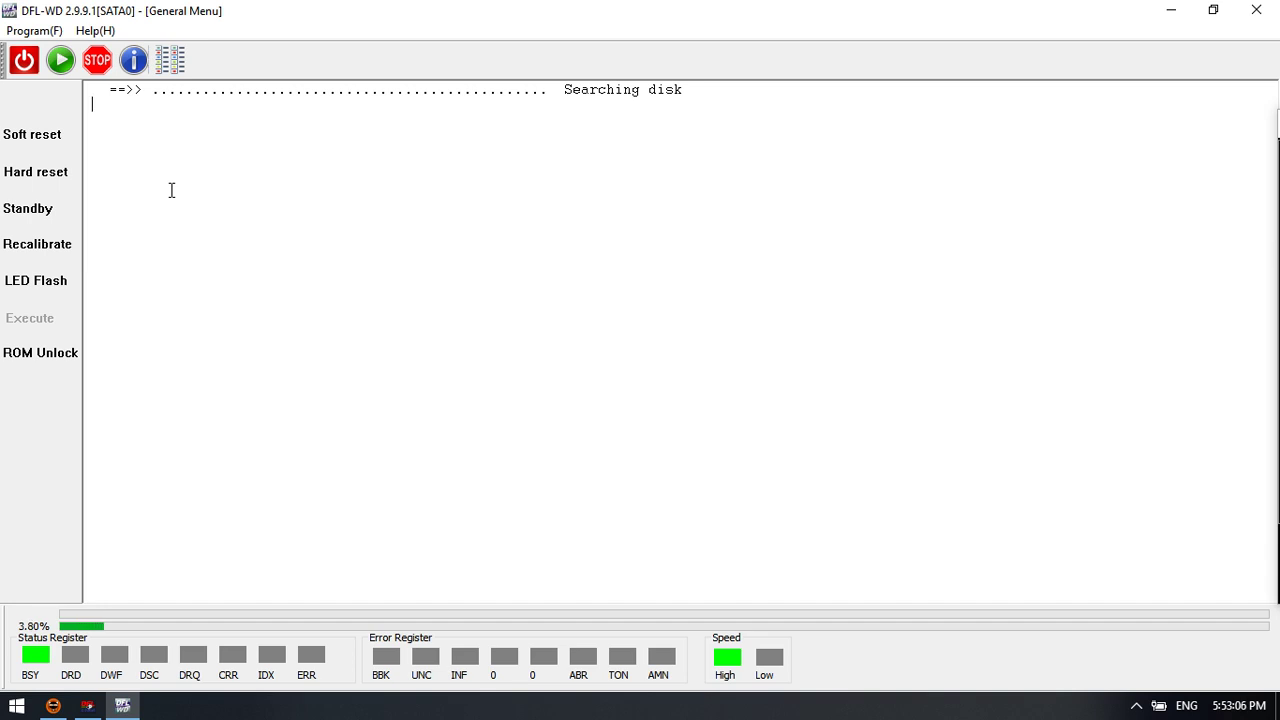
click(72, 136)
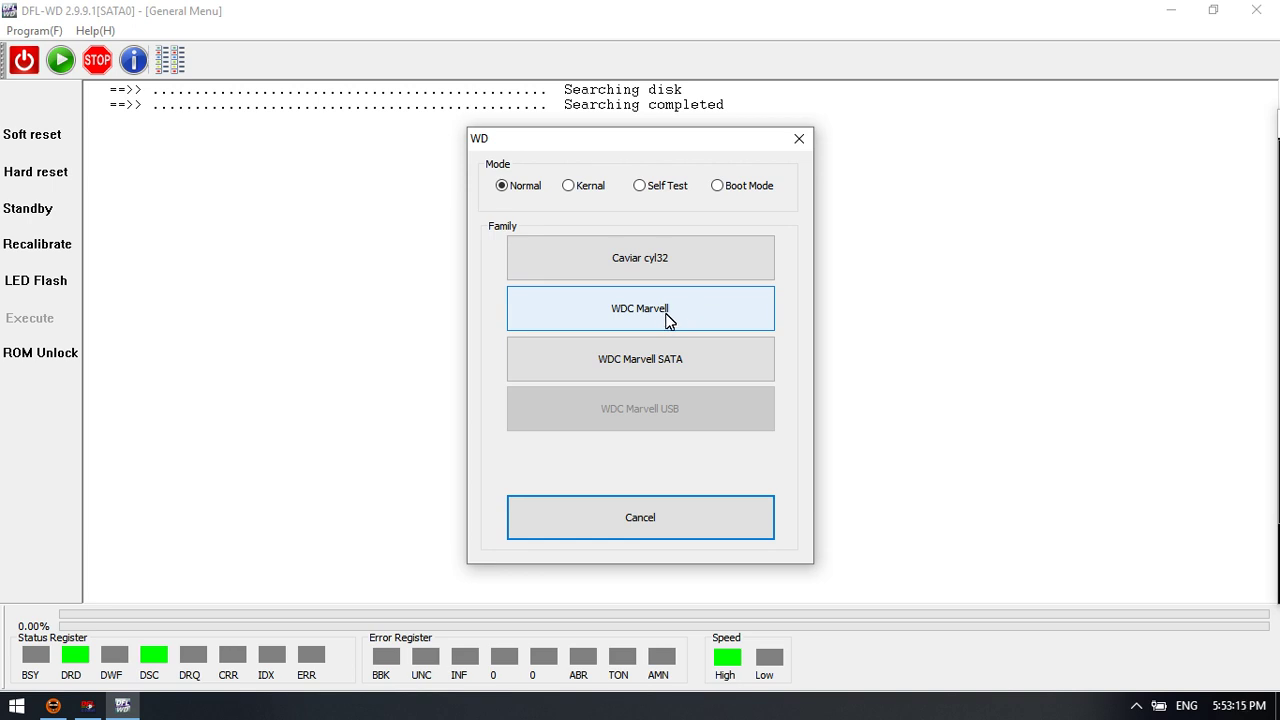
click(667, 350)
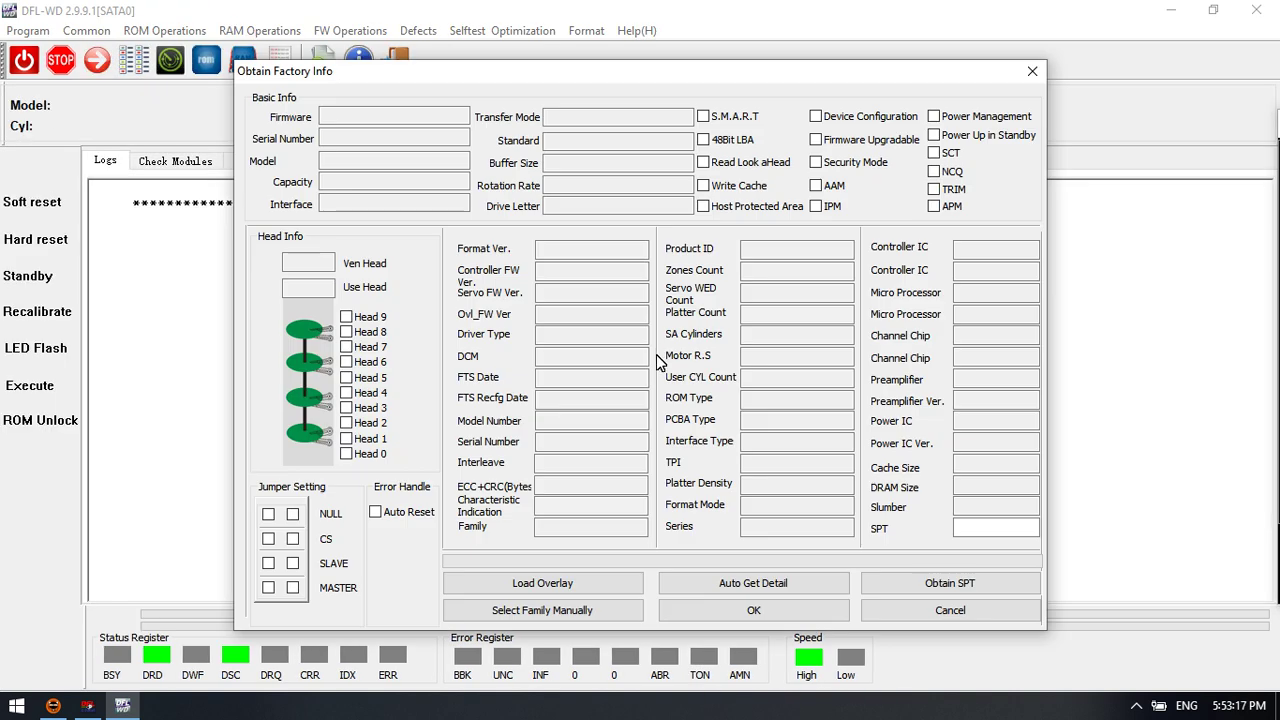
- Get the drive's factory details automatically and accept the AVALONC5 firmware directory as the save path
click(760, 588)
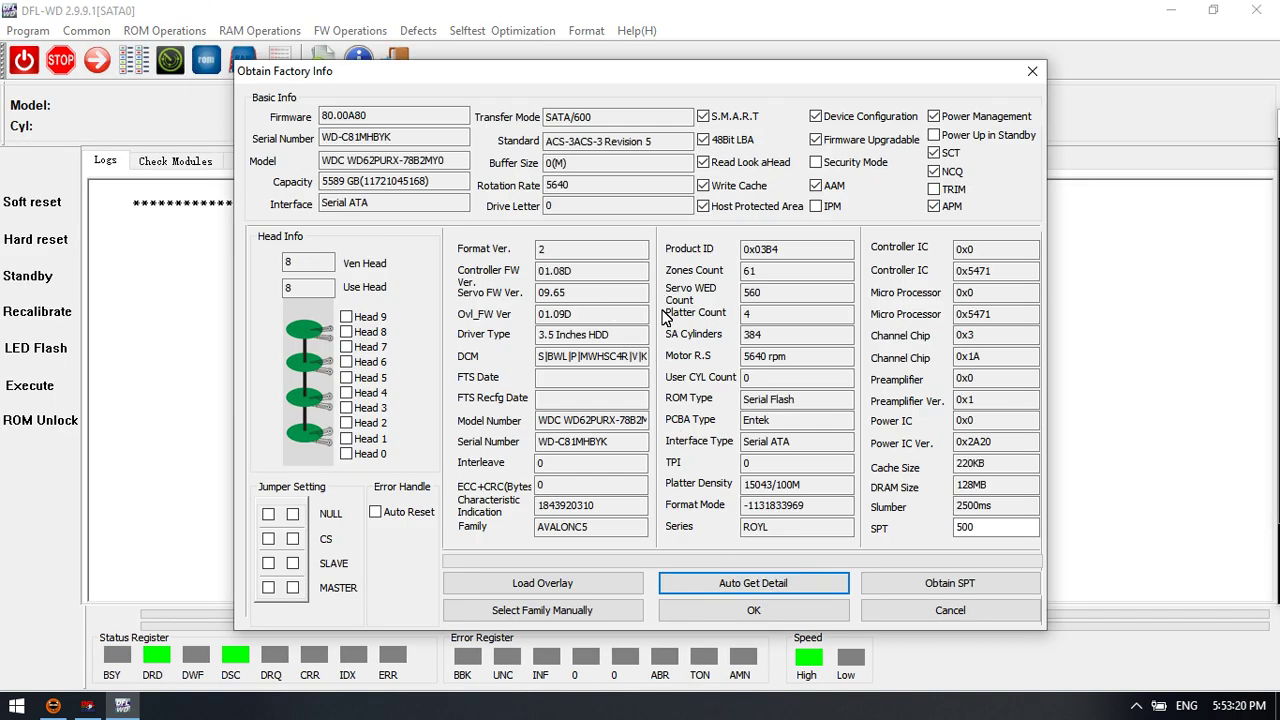
click(752, 614)
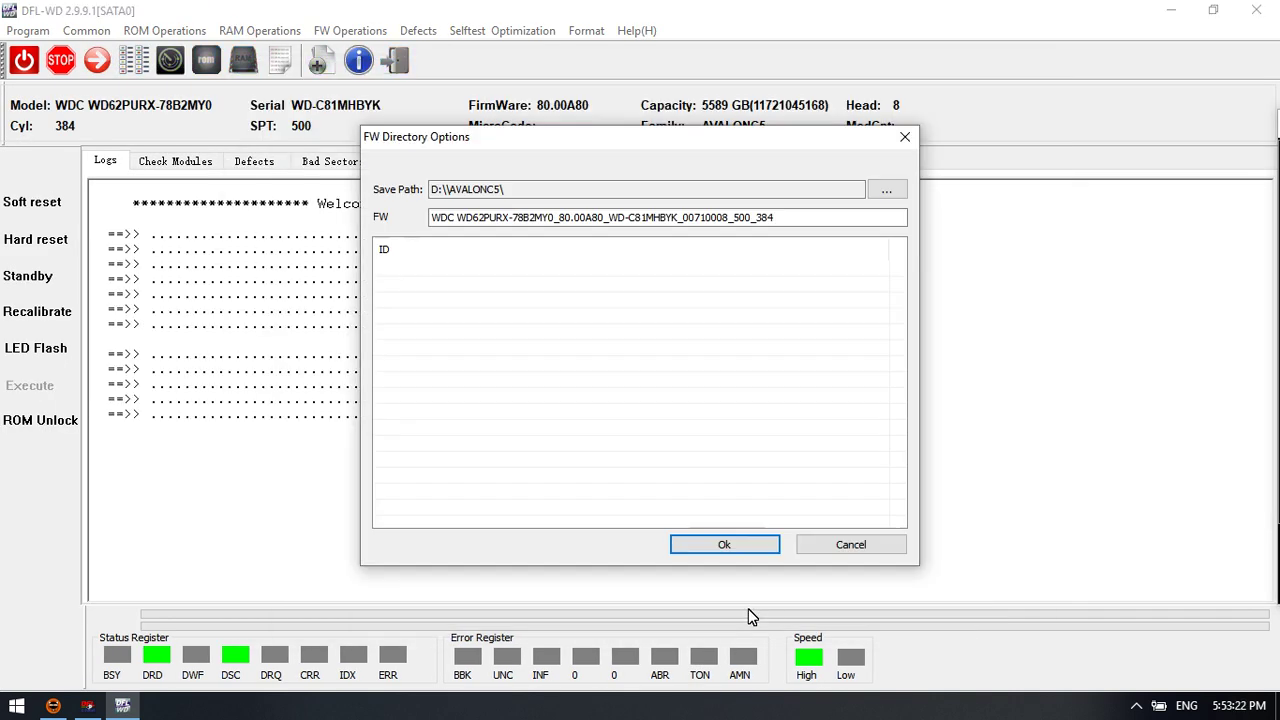
click(737, 545)
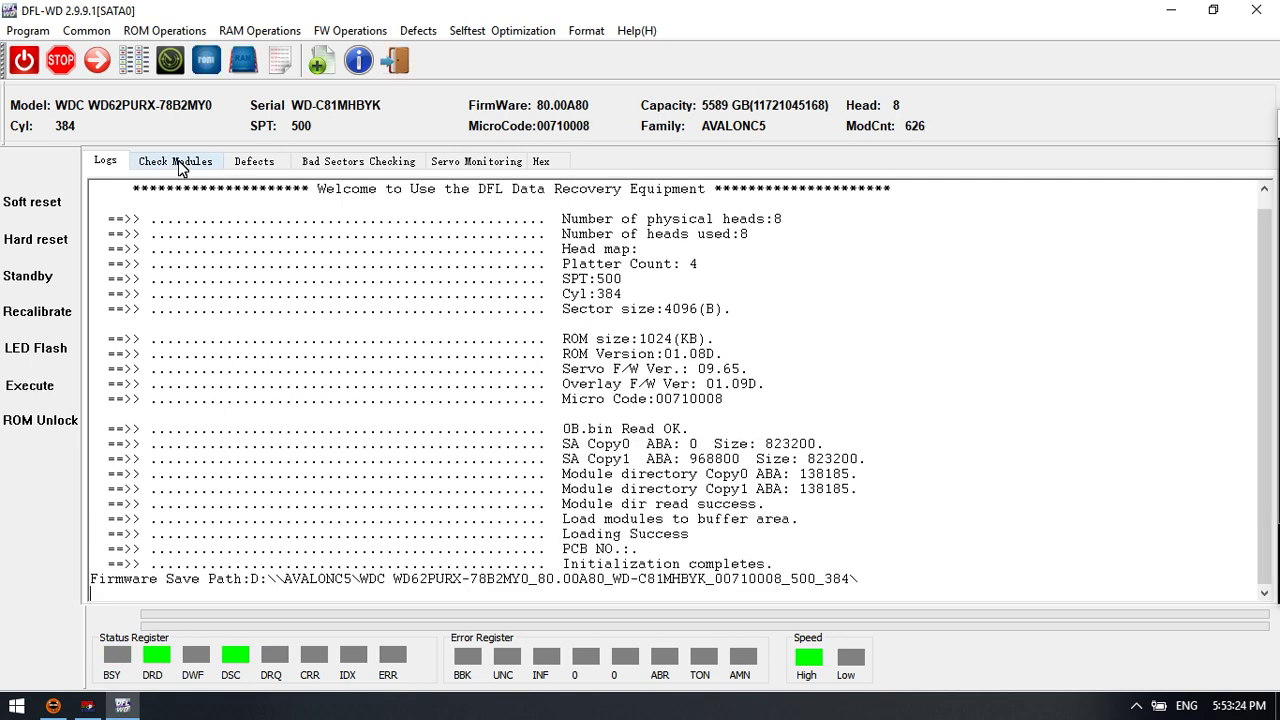
- Show the drive's firmware modules in Check Modules and sort the list by Module ID
click(205, 163)
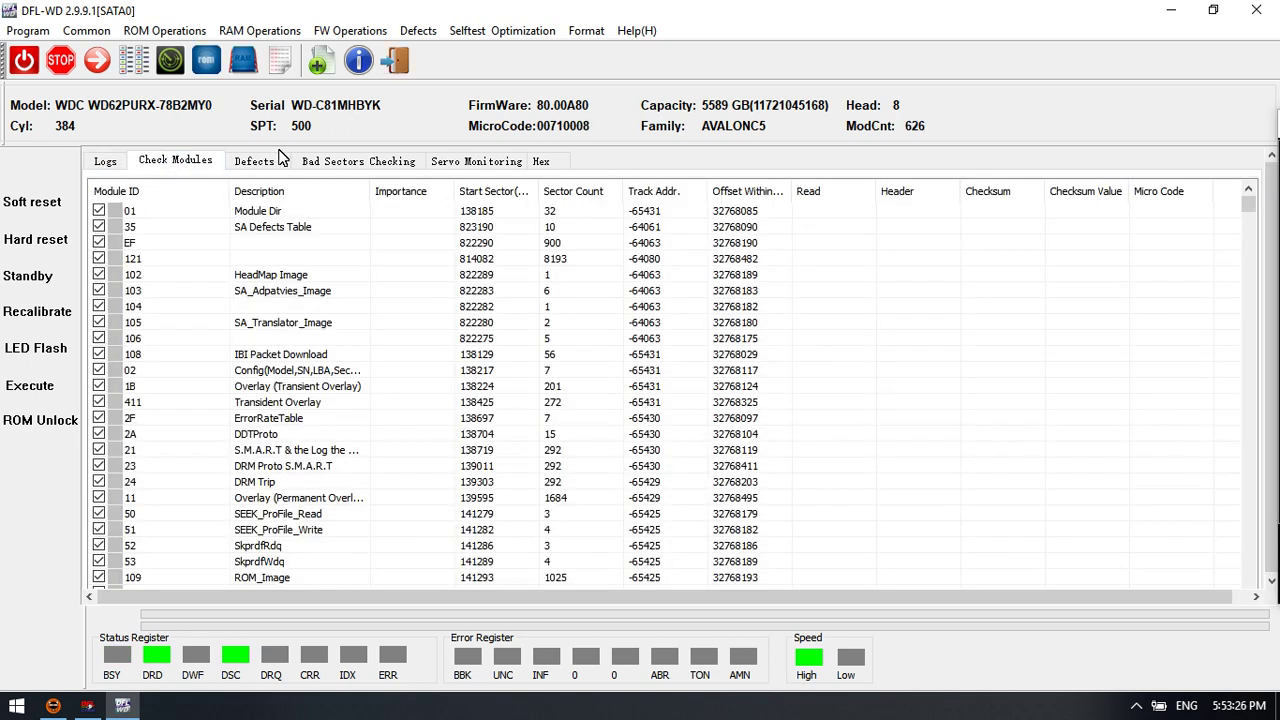
click(118, 165)
click(170, 163)
click(109, 164)
click(163, 166)
click(149, 192)
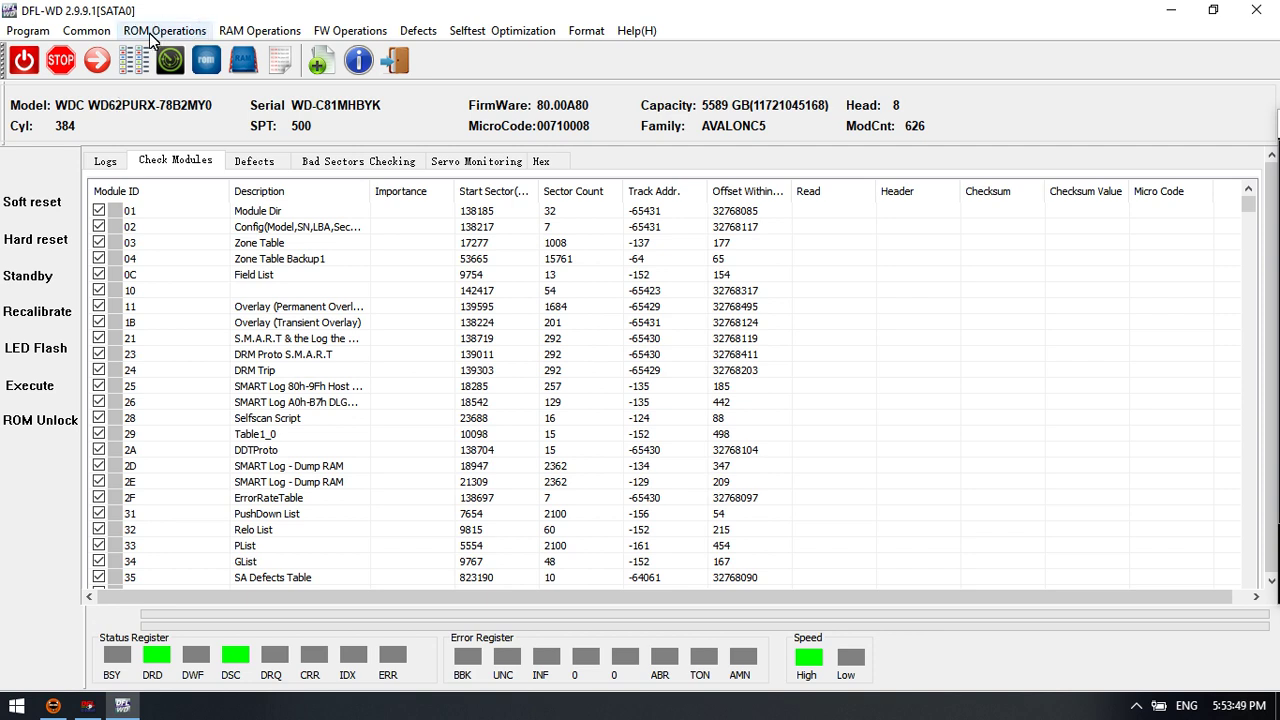
- Review the available common, ROM, RAM and firmware operations, including password security, module loading, module testing and module generation
click(97, 36)
mouse_move(163, 123)
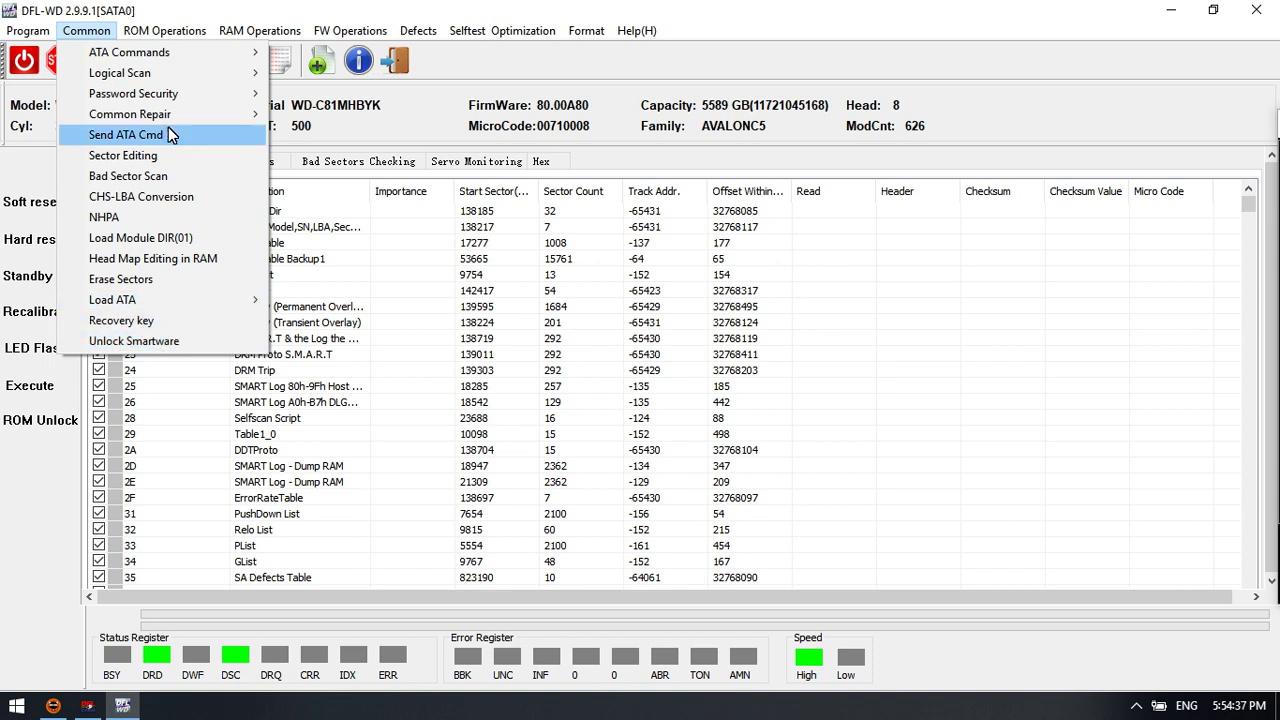
mouse_move(181, 95)
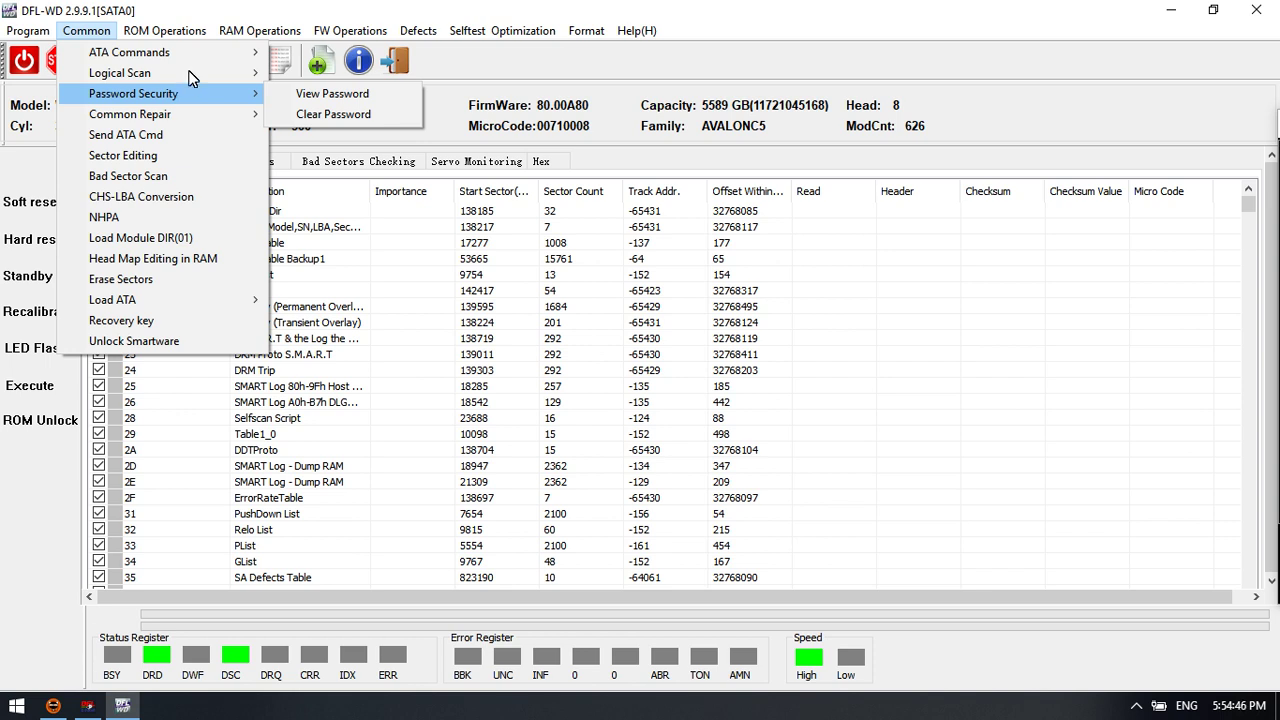
mouse_move(192, 31)
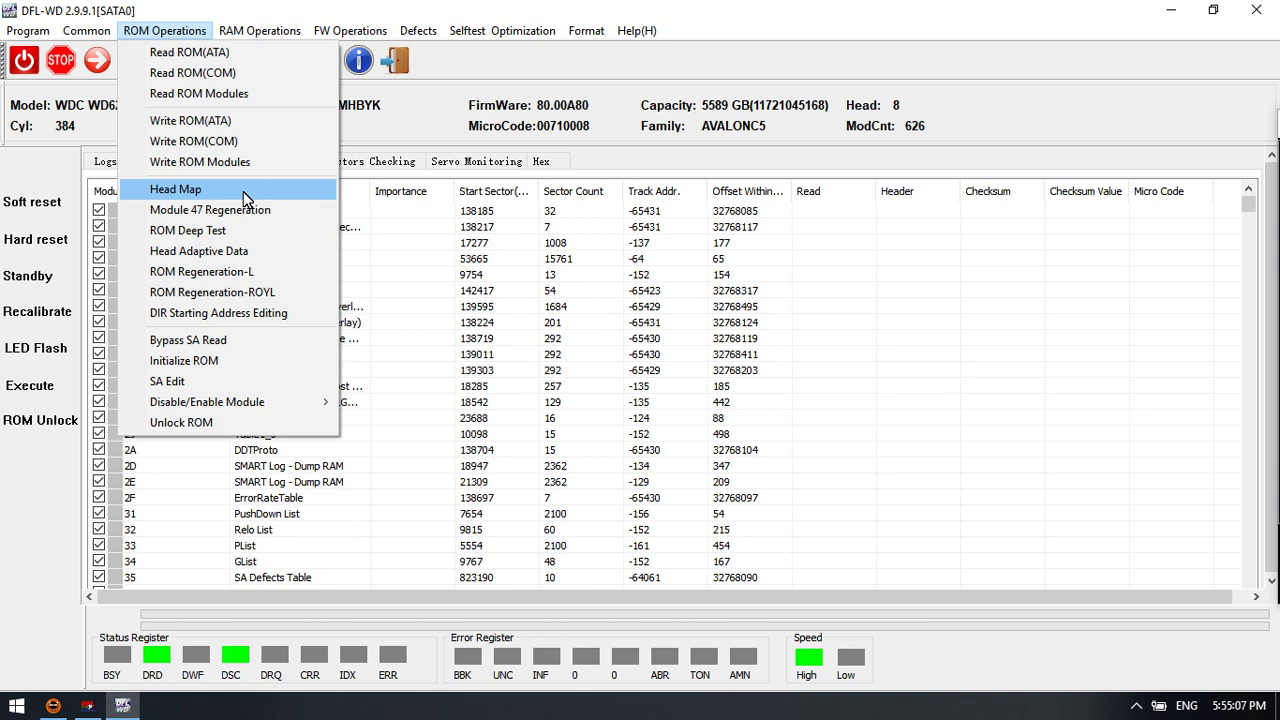
mouse_move(270, 35)
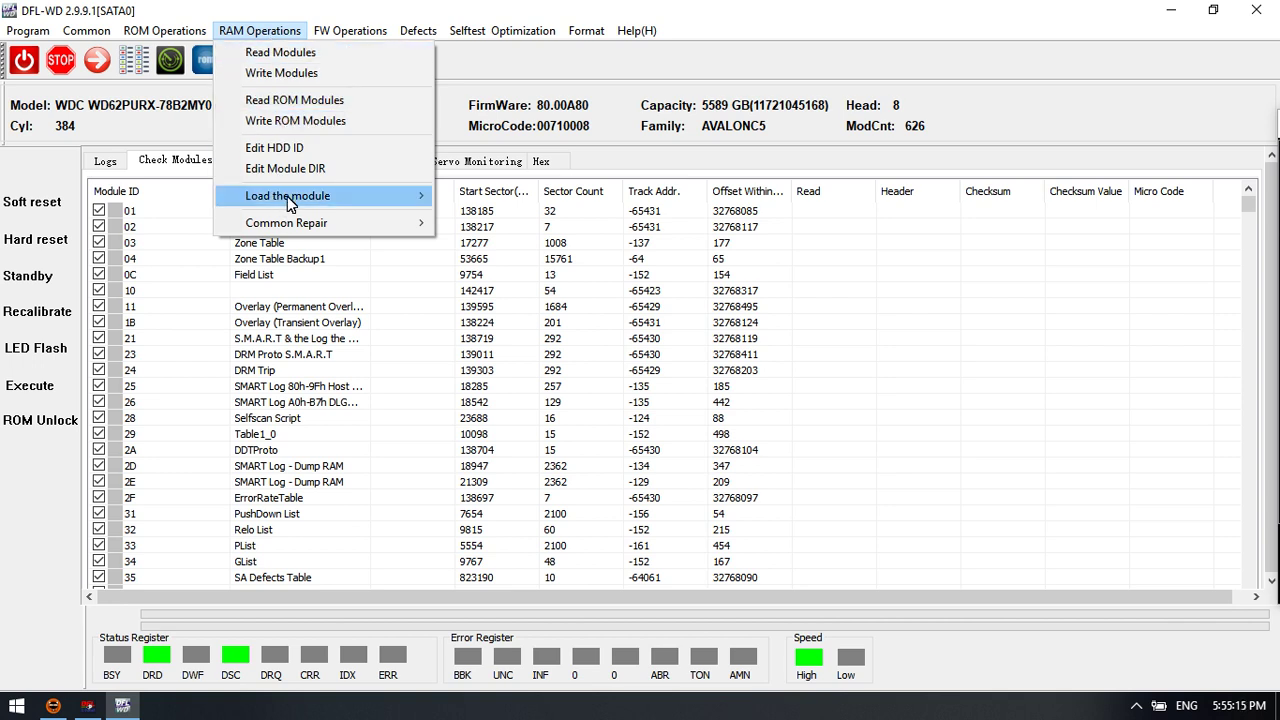
mouse_move(296, 227)
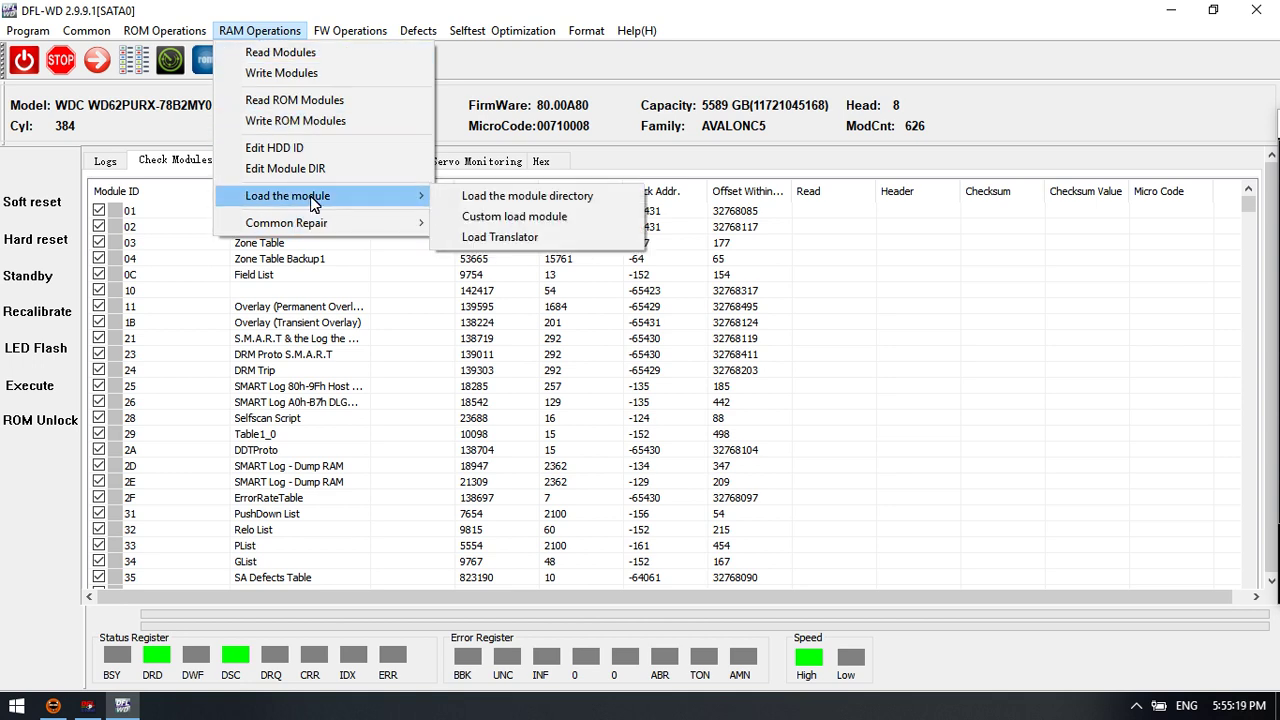
mouse_move(352, 31)
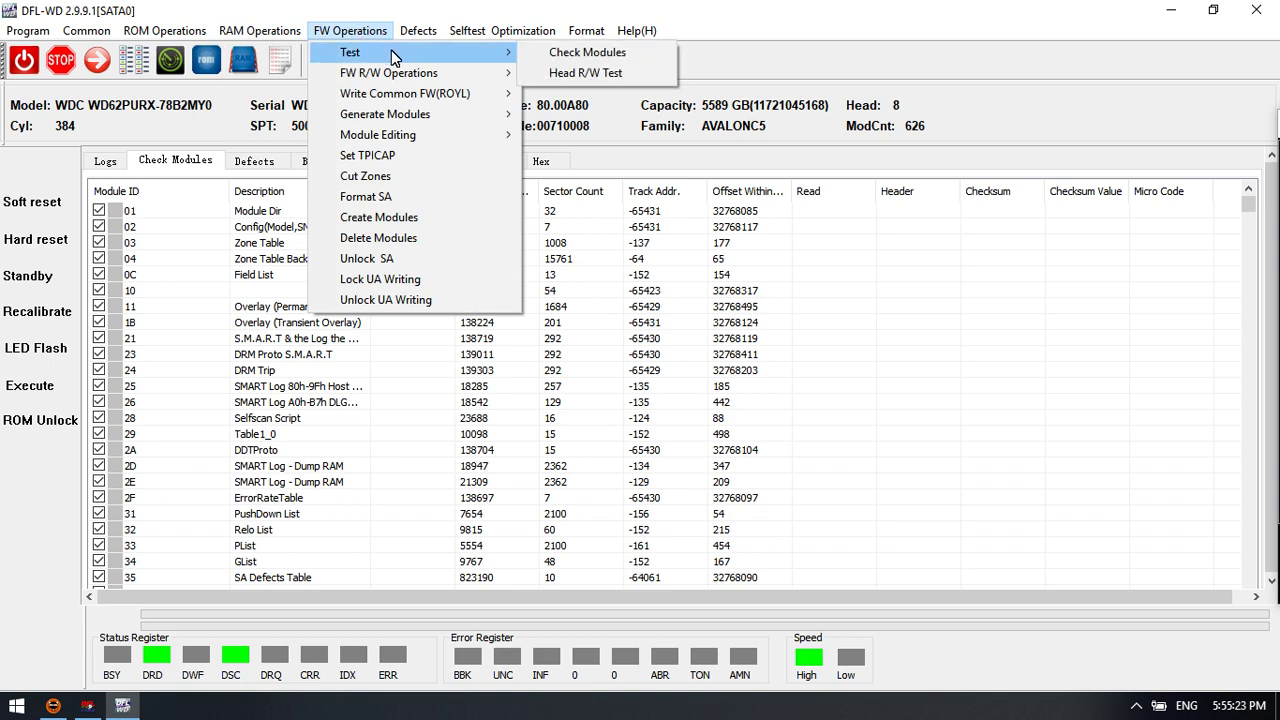
mouse_move(416, 50)
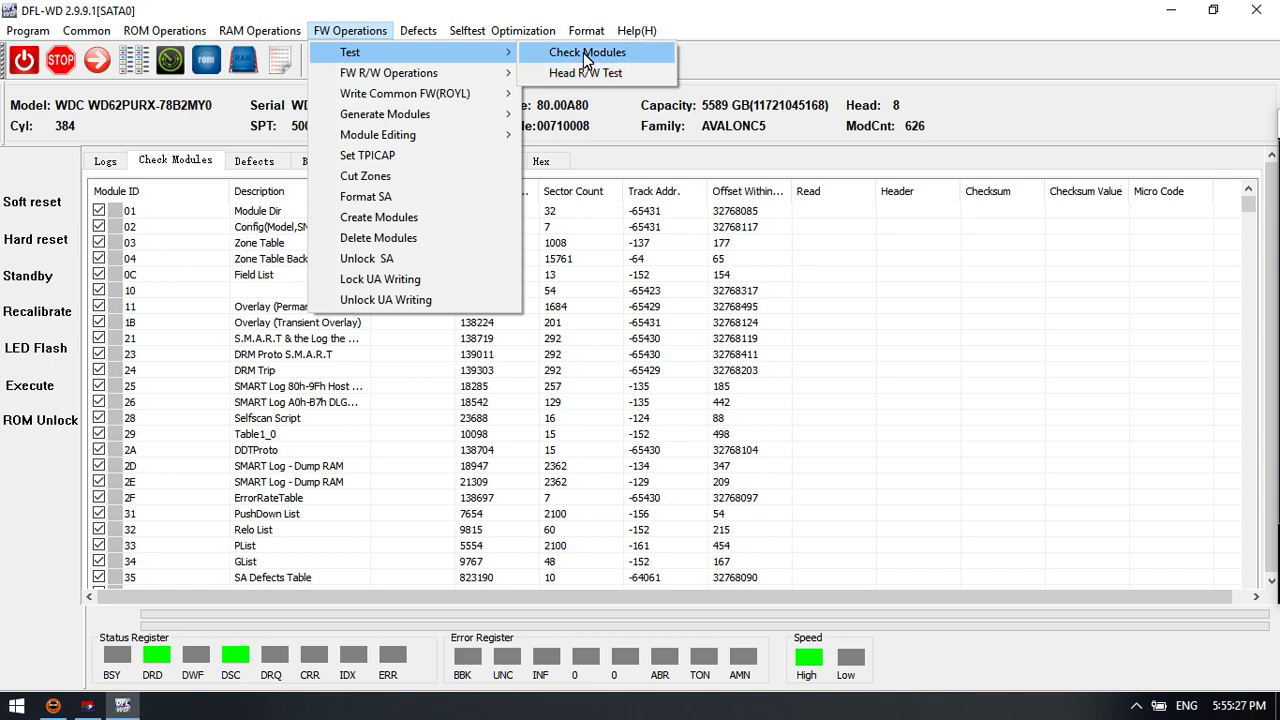
mouse_move(416, 78)
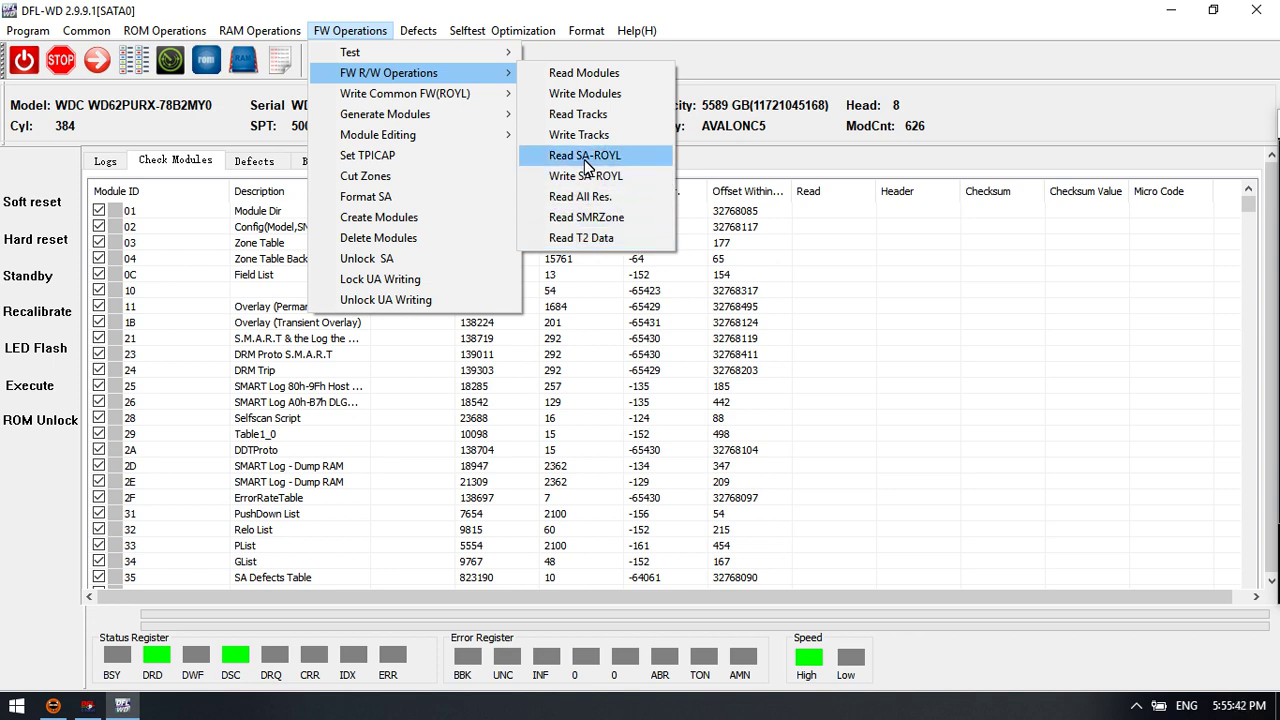
mouse_move(413, 101)
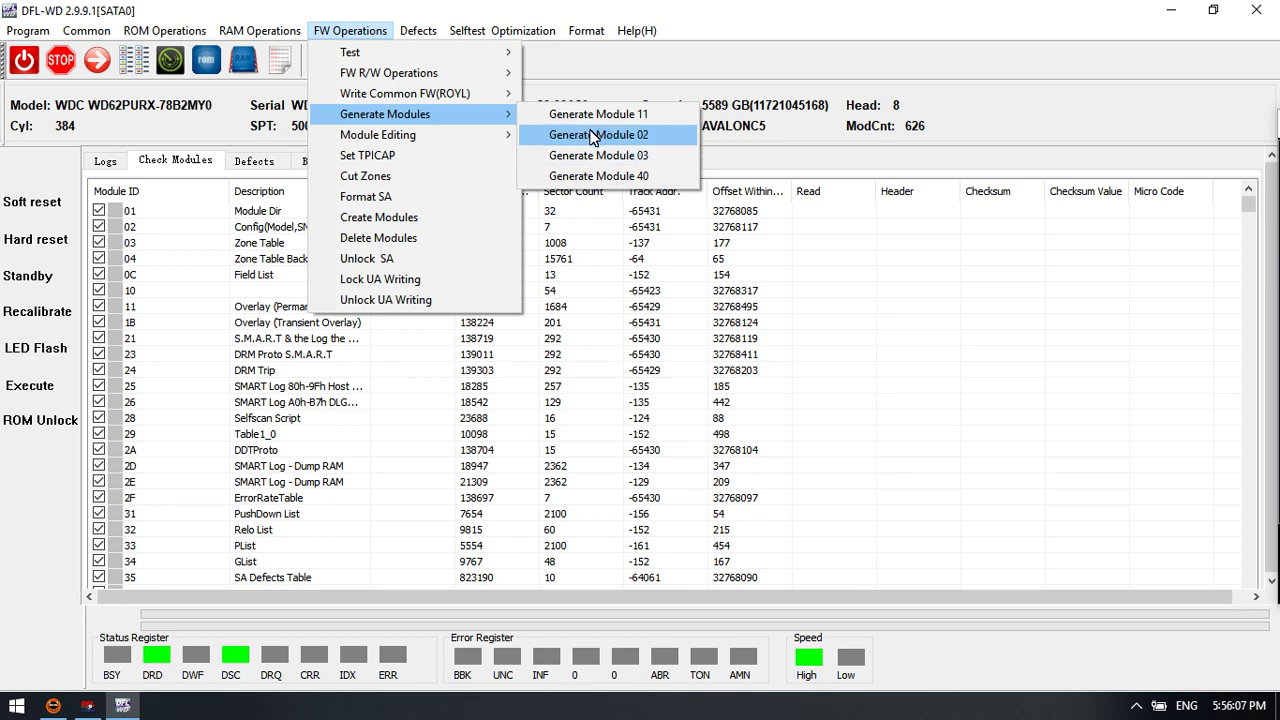
mouse_move(420, 138)
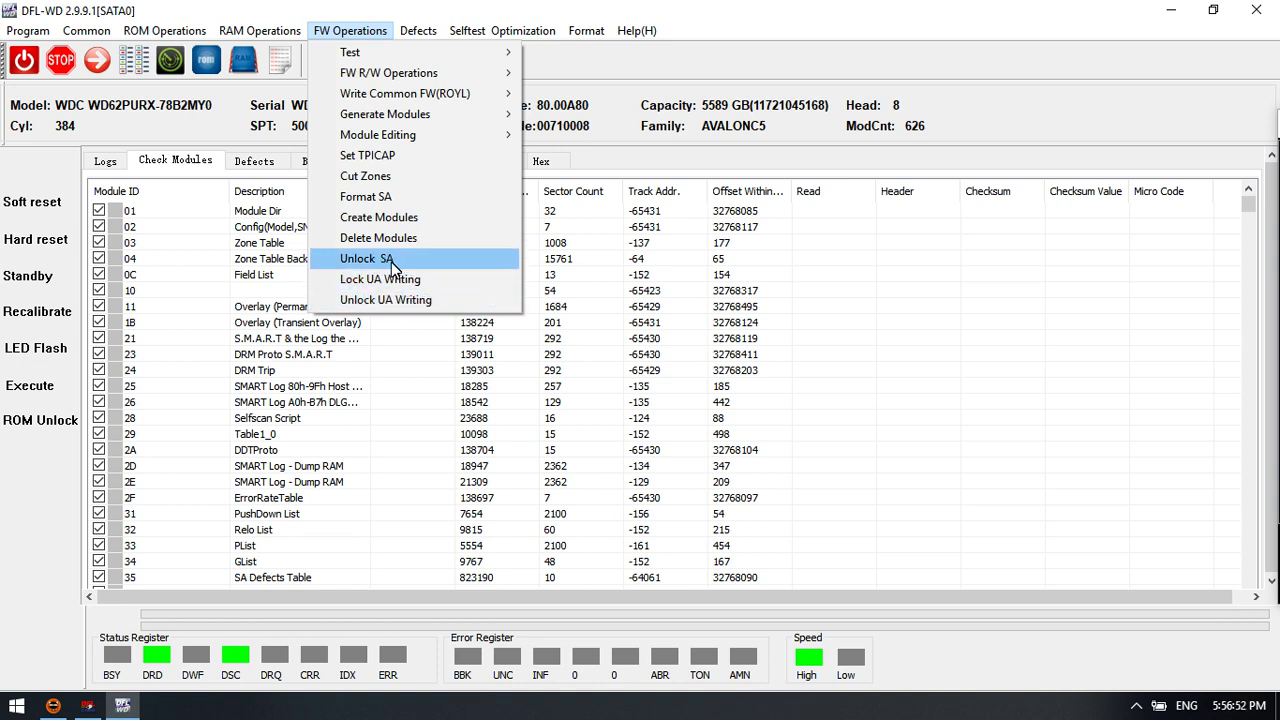
- Examine the defect list, translator, selftest and SMART functions, plus the options for disabling modules 02 and 411 and unlocking the SA
mouse_move(418, 30)
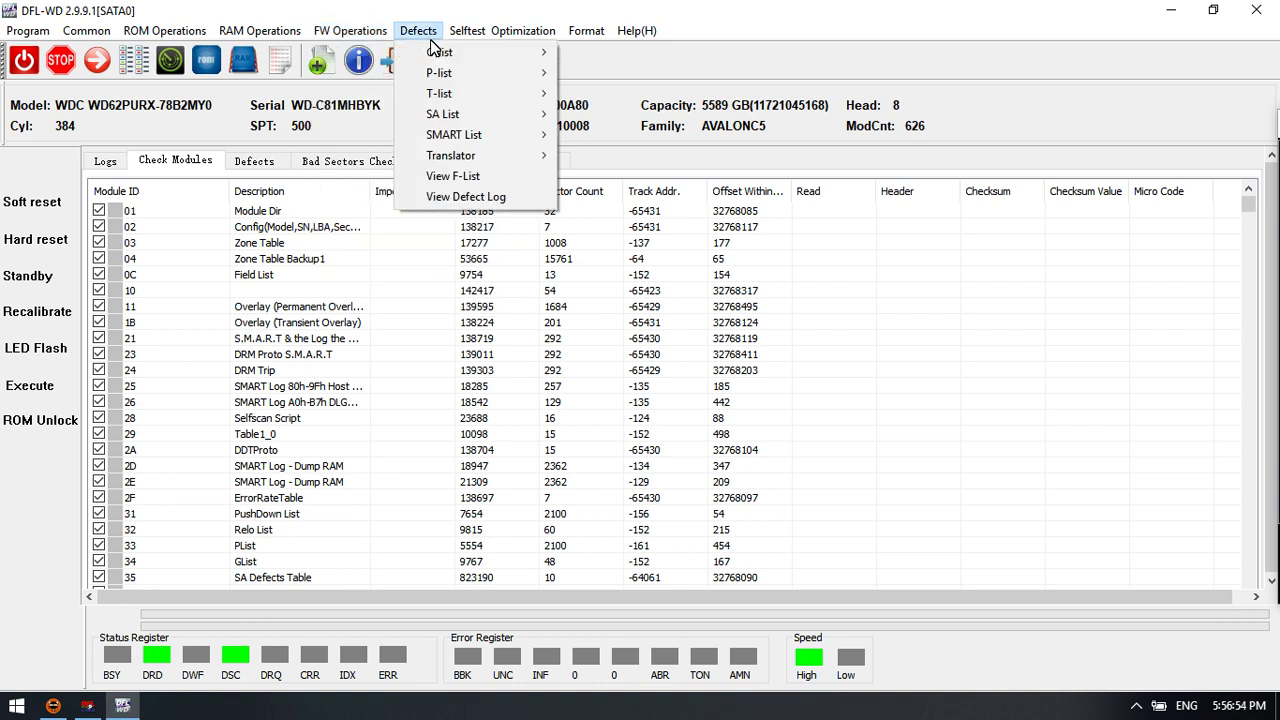
mouse_move(487, 84)
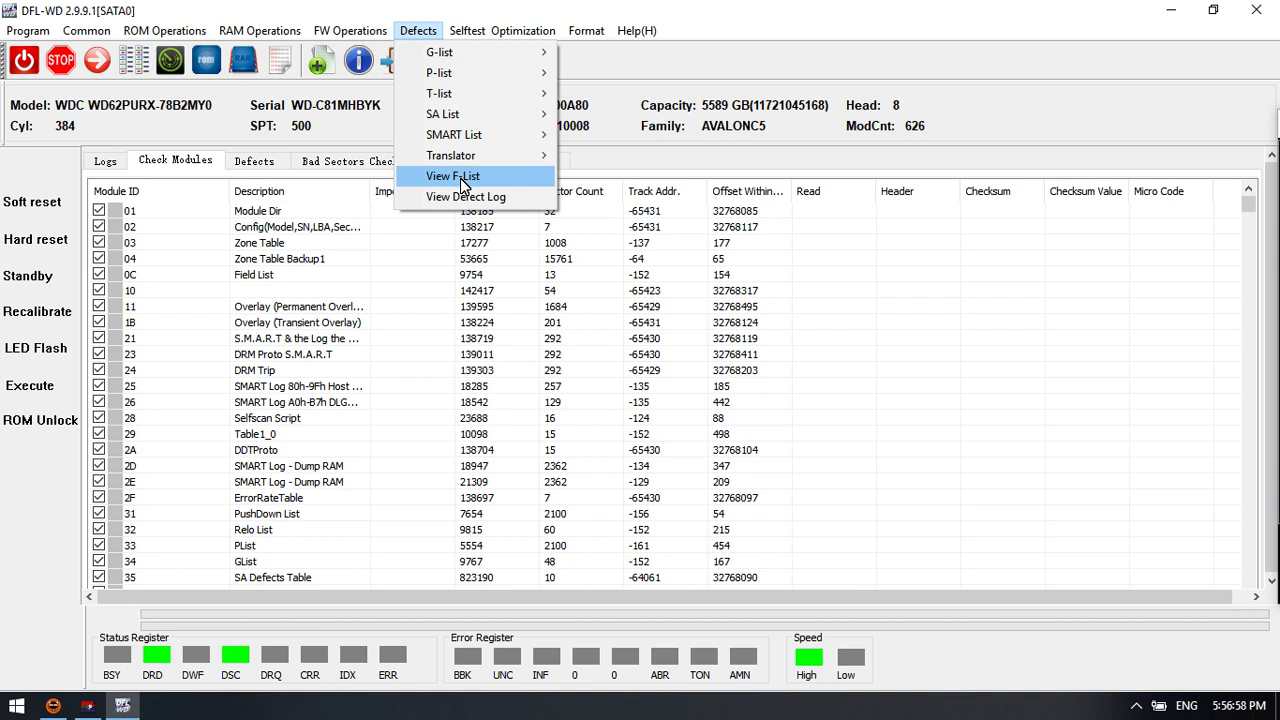
mouse_move(470, 163)
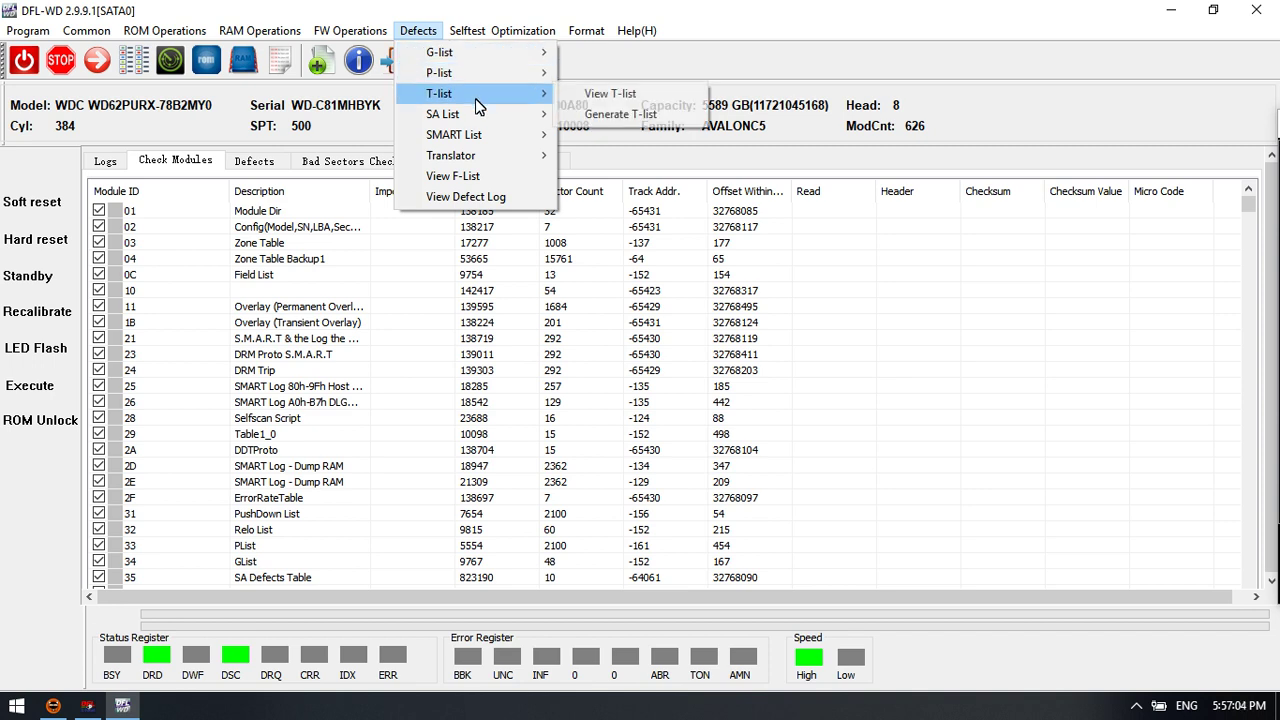
mouse_move(480, 140)
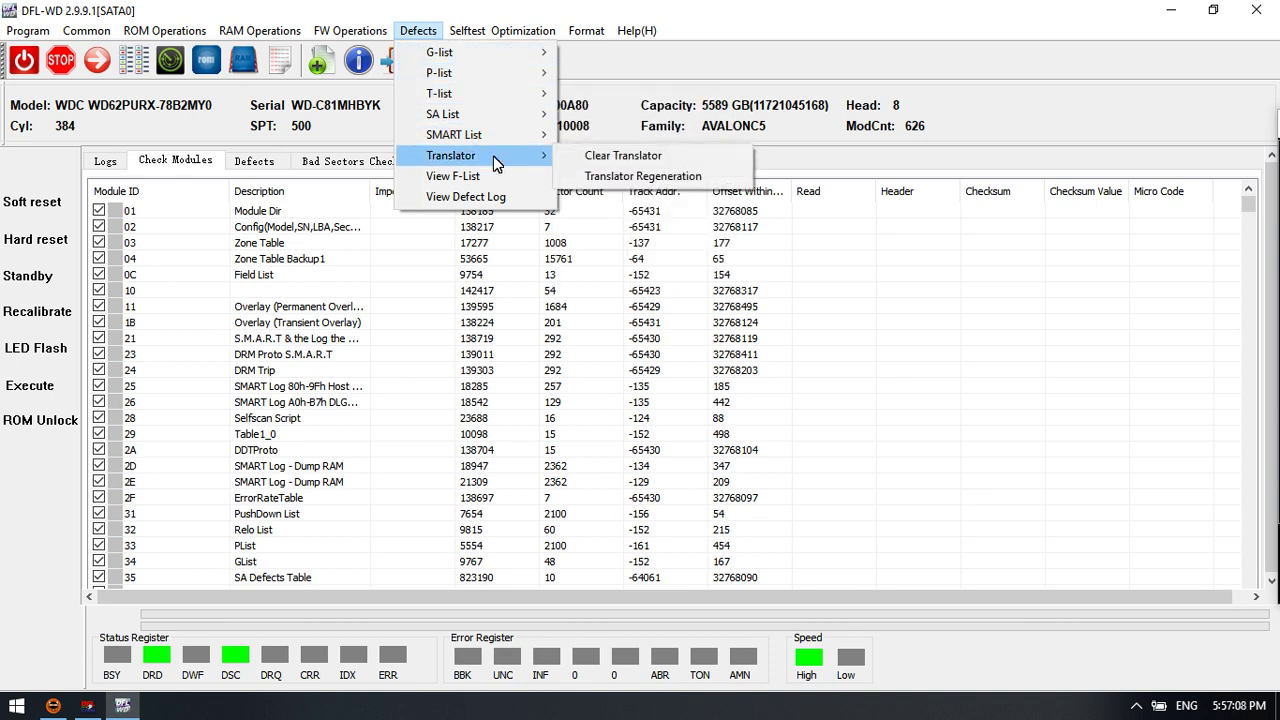
mouse_move(585, 31)
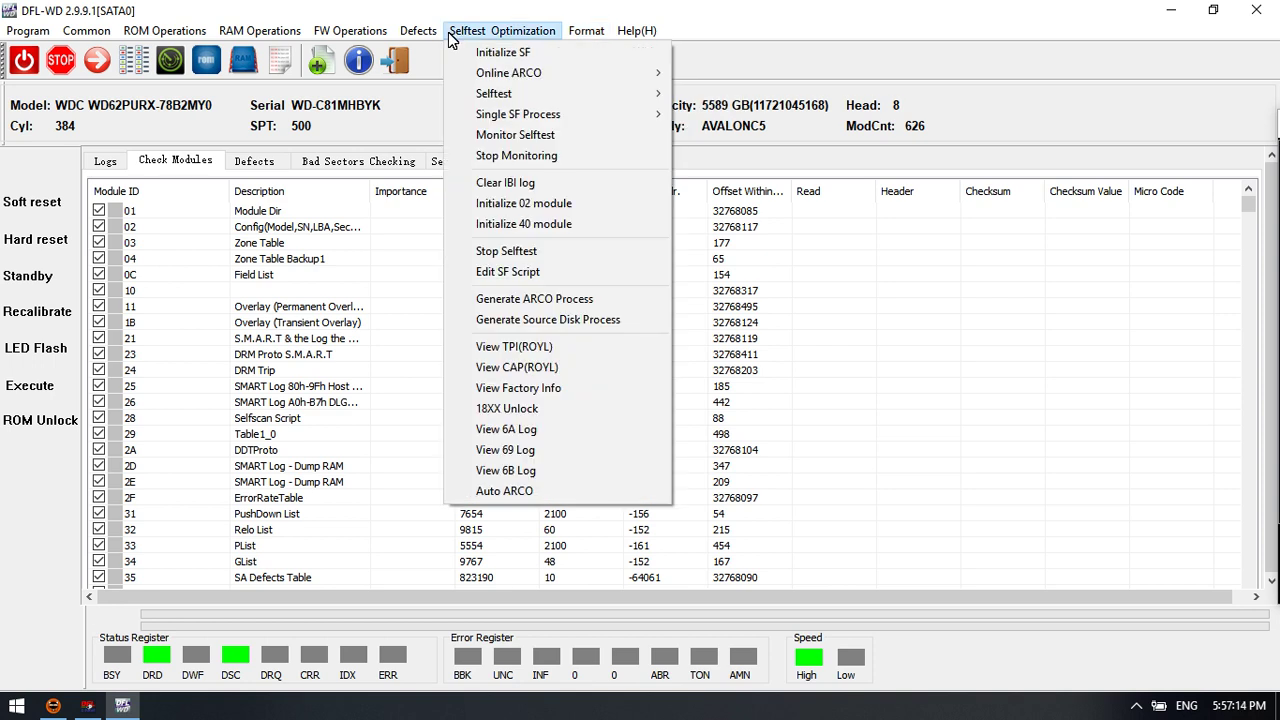
mouse_move(168, 38)
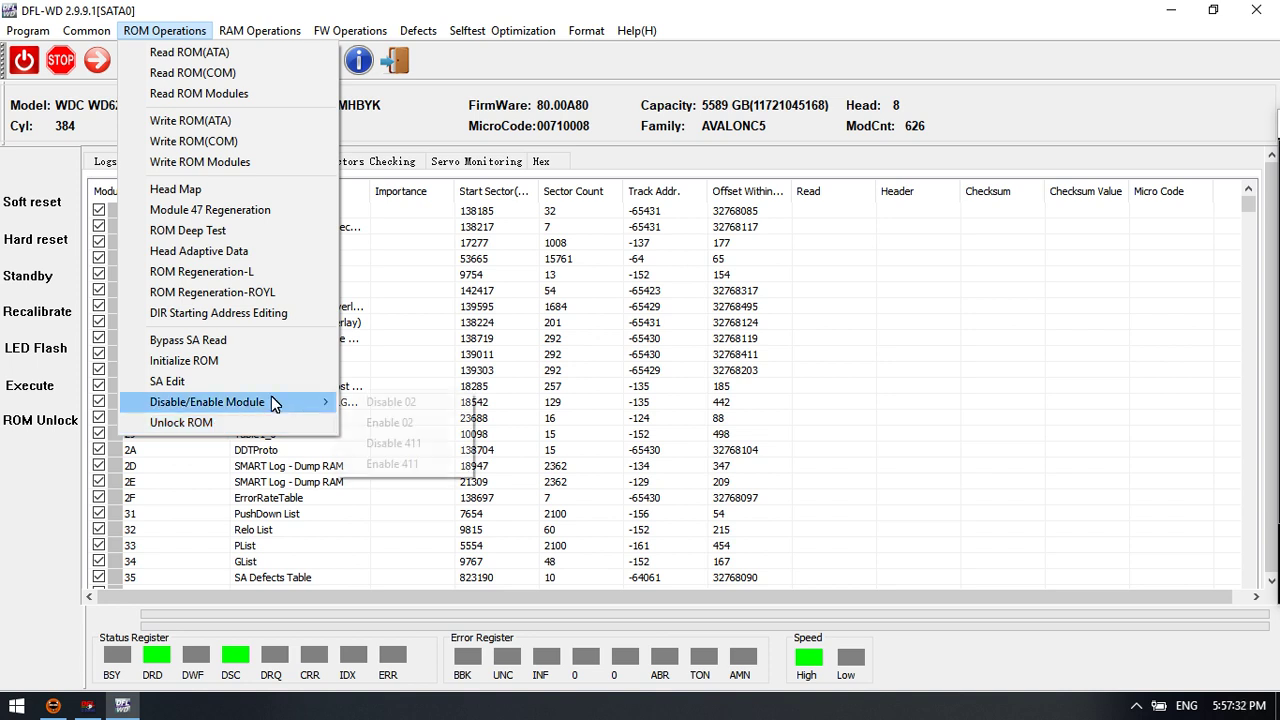
click(278, 402)
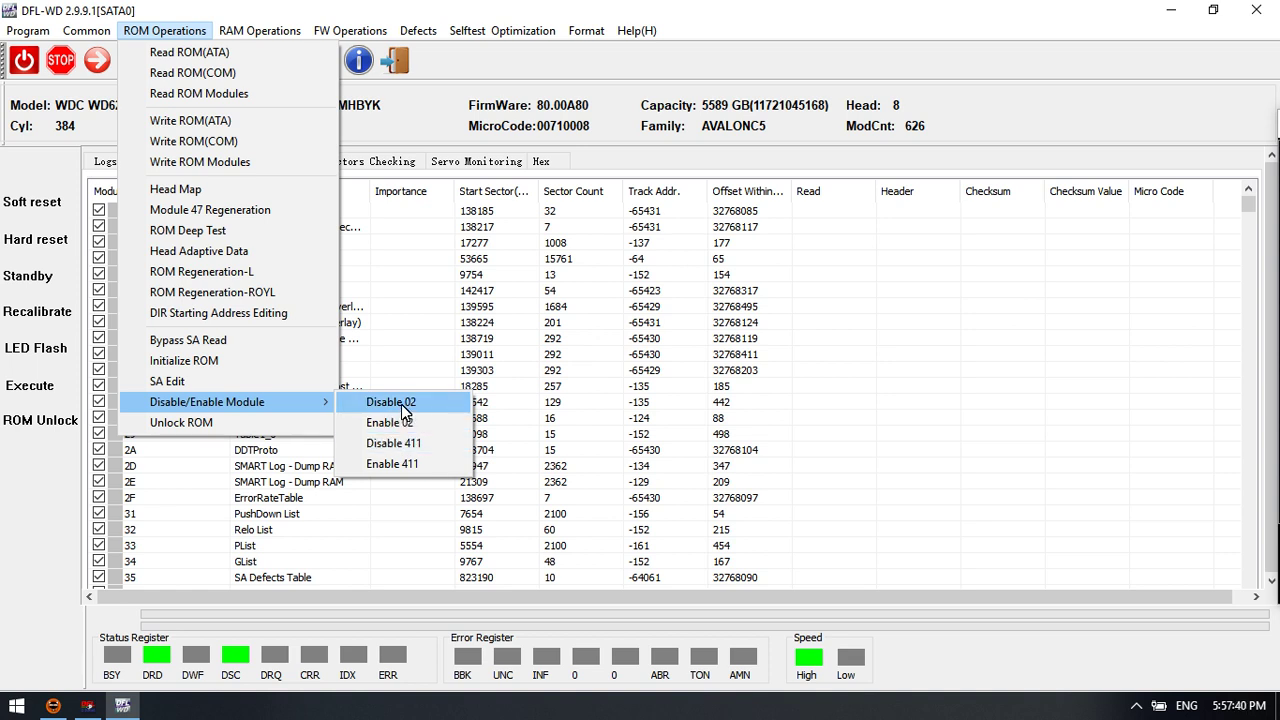
click(251, 400)
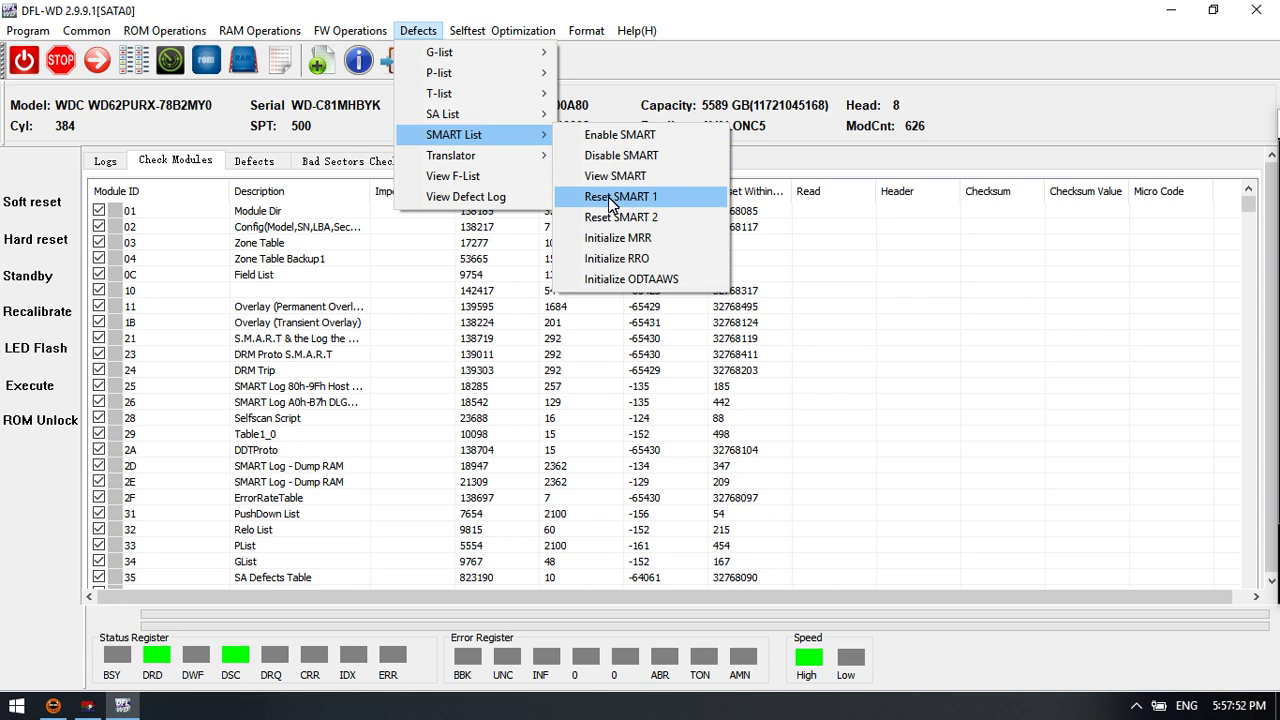
mouse_move(86, 30)
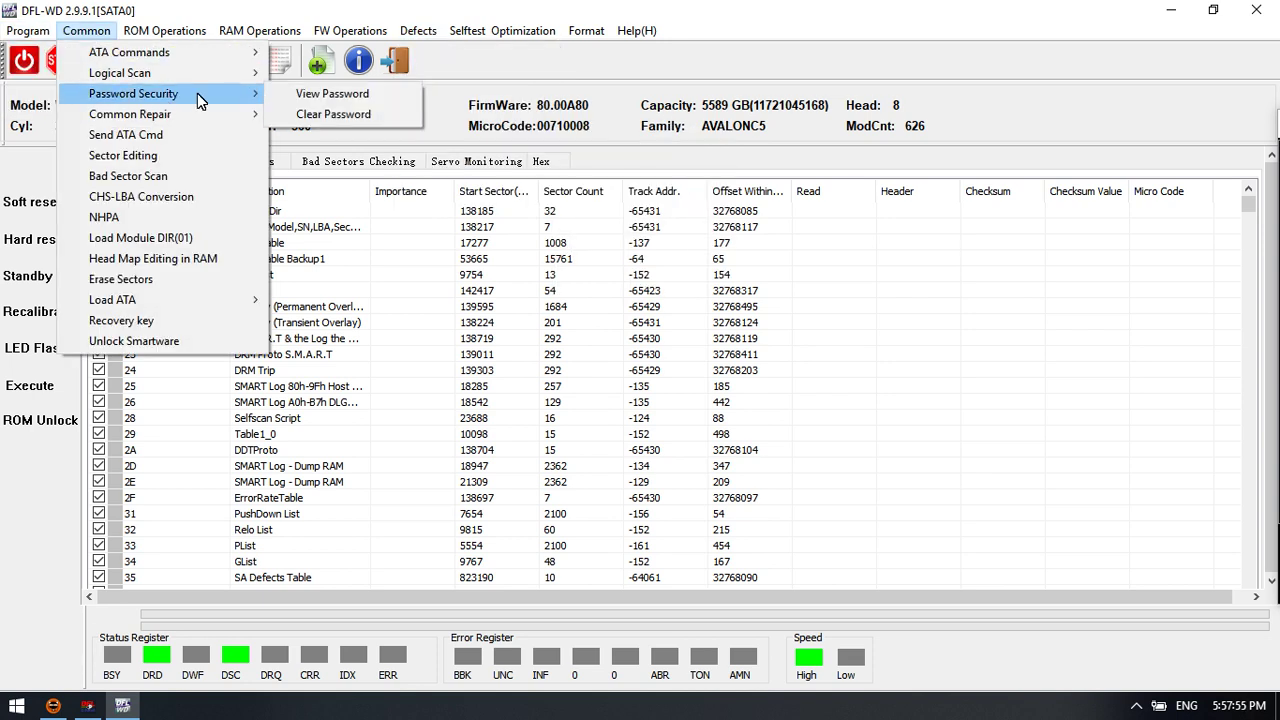
mouse_move(348, 32)
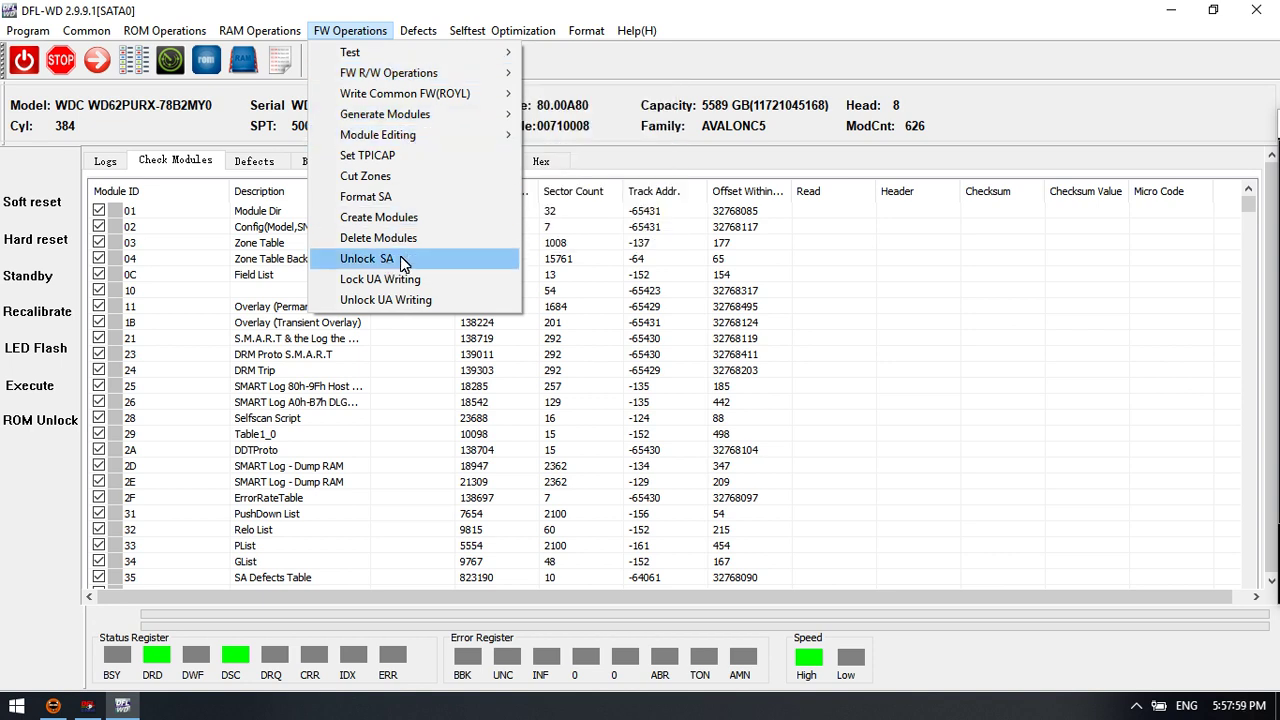
mouse_move(266, 32)
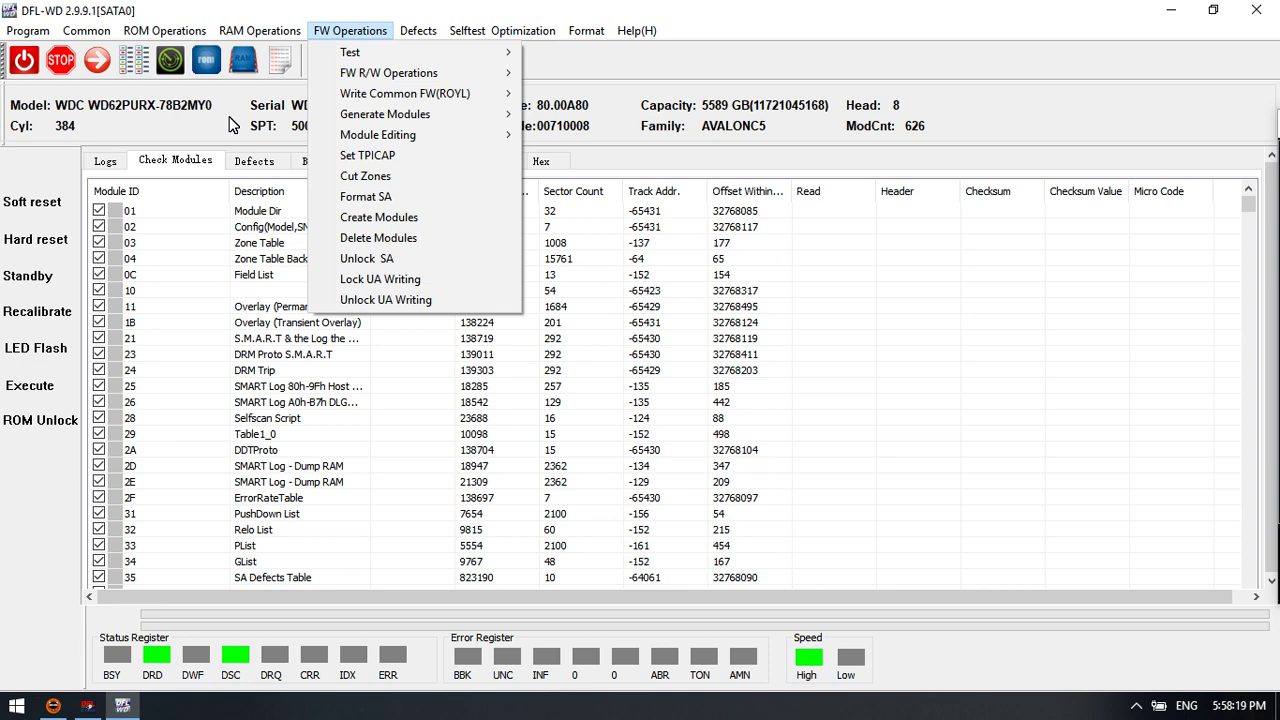
- Switch to DFL cPanel, launch the DDP module for SATA 0, and show its remaining Western Digital repair functions
click(88, 703)
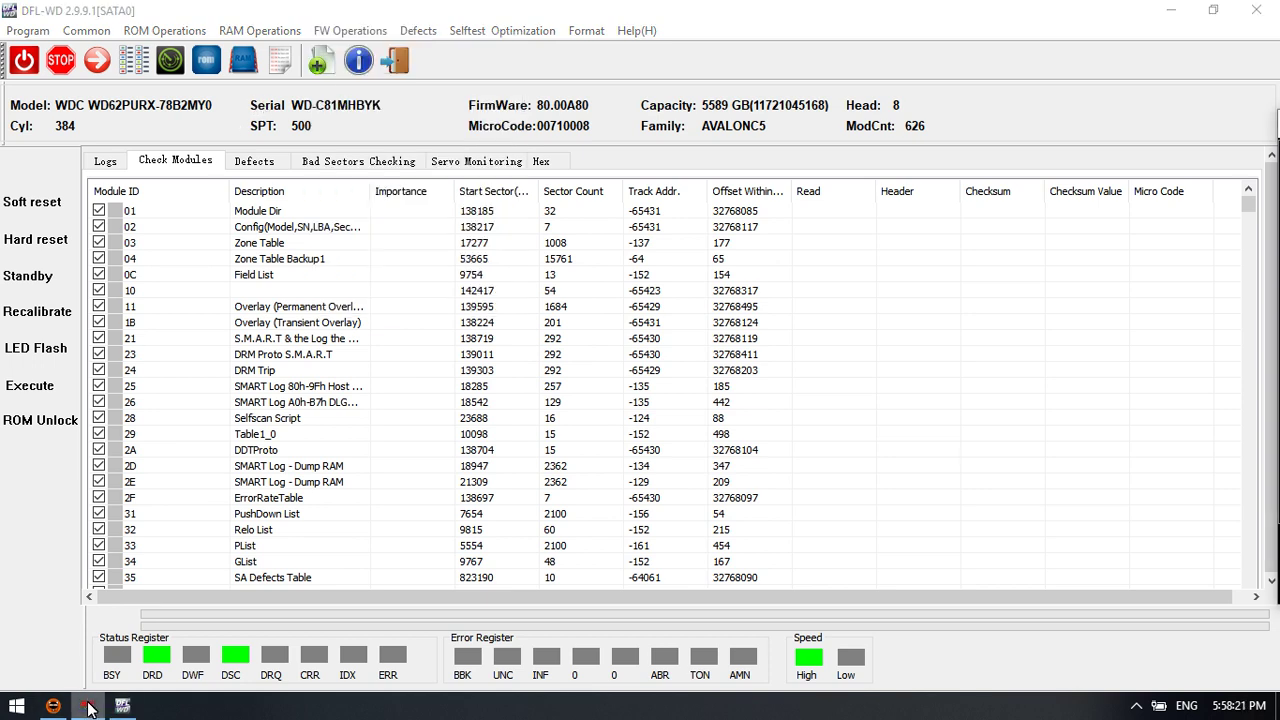
click(88, 704)
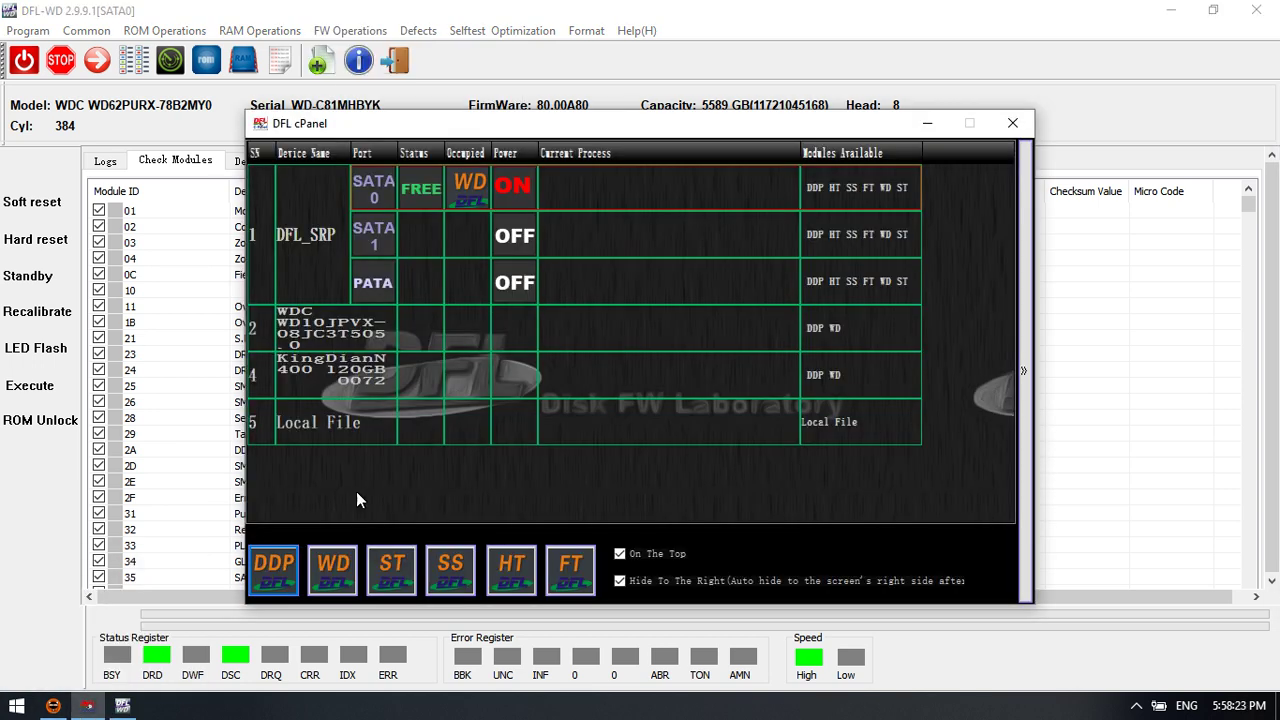
click(275, 568)
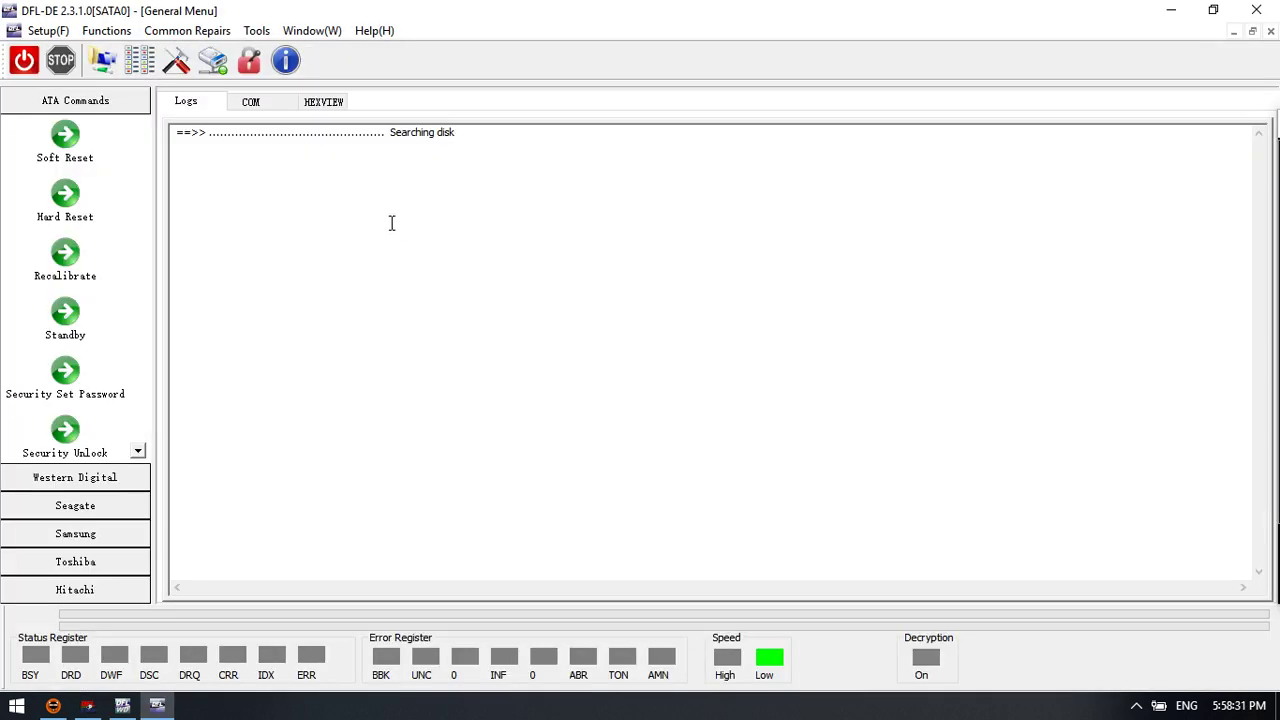
click(104, 479)
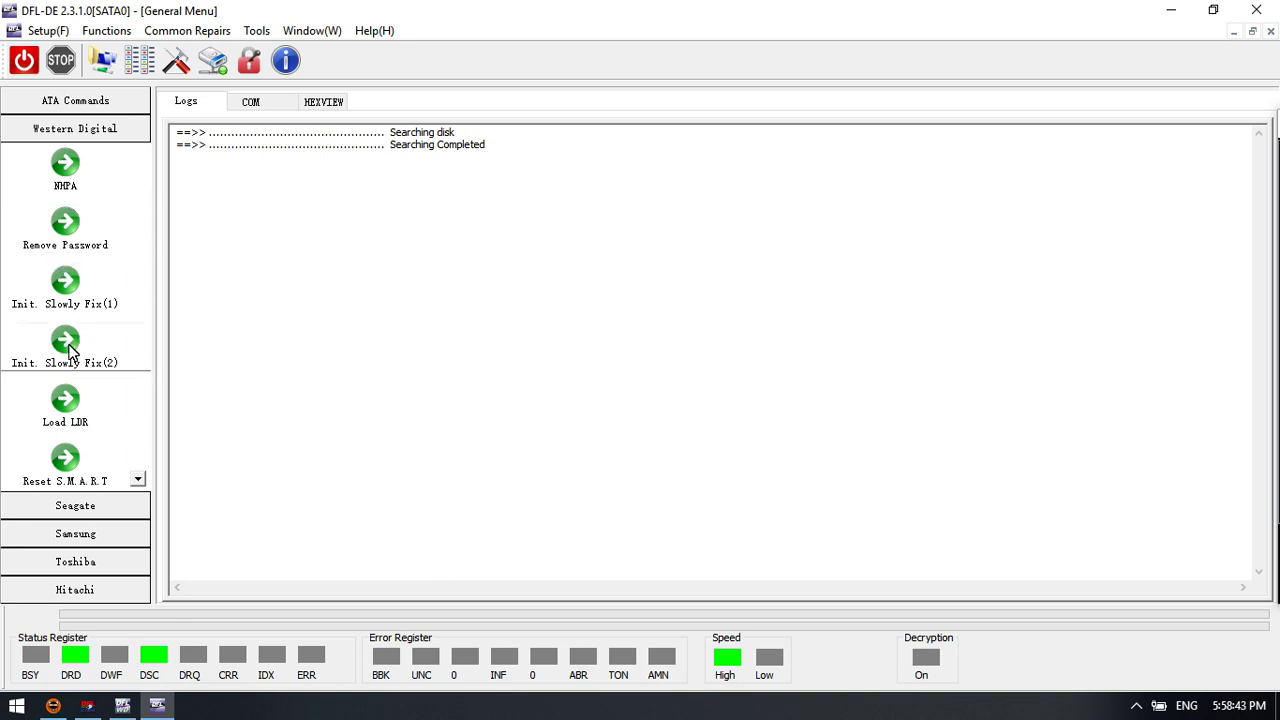
click(138, 480)
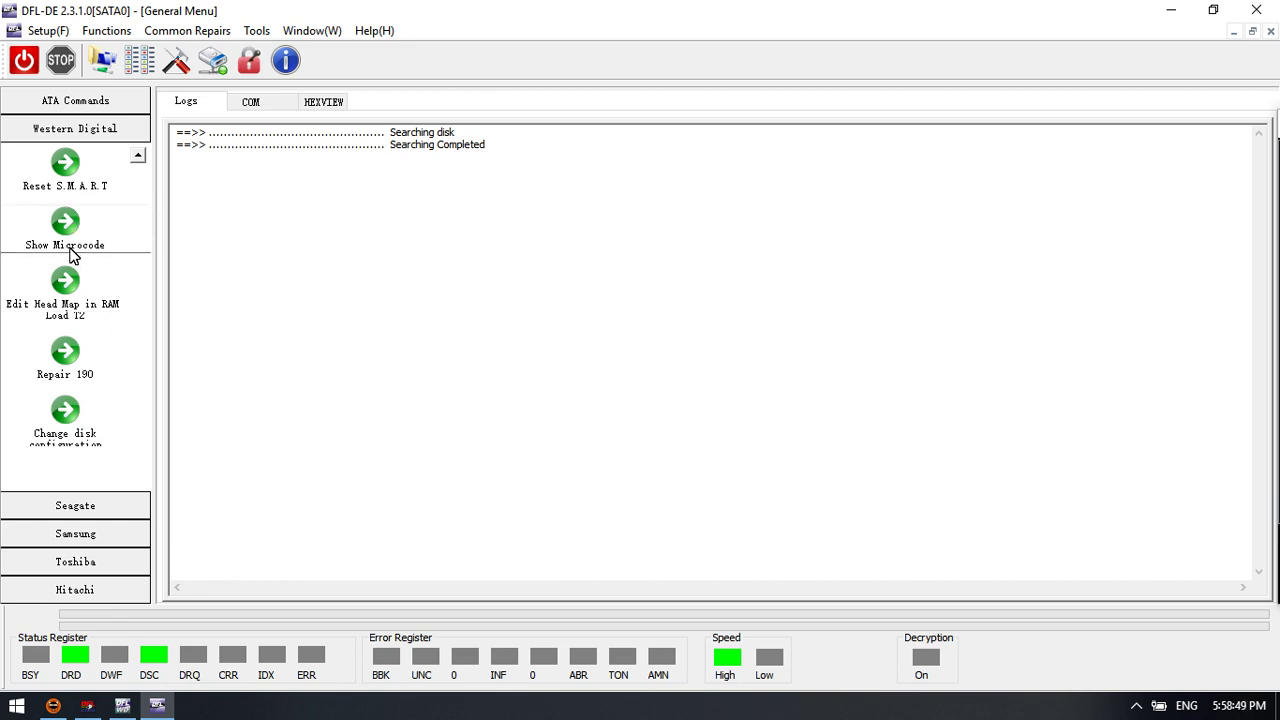
- Examine the RAM head map editor and enable Load T2 to show its file path and automatic loading options
click(67, 292)
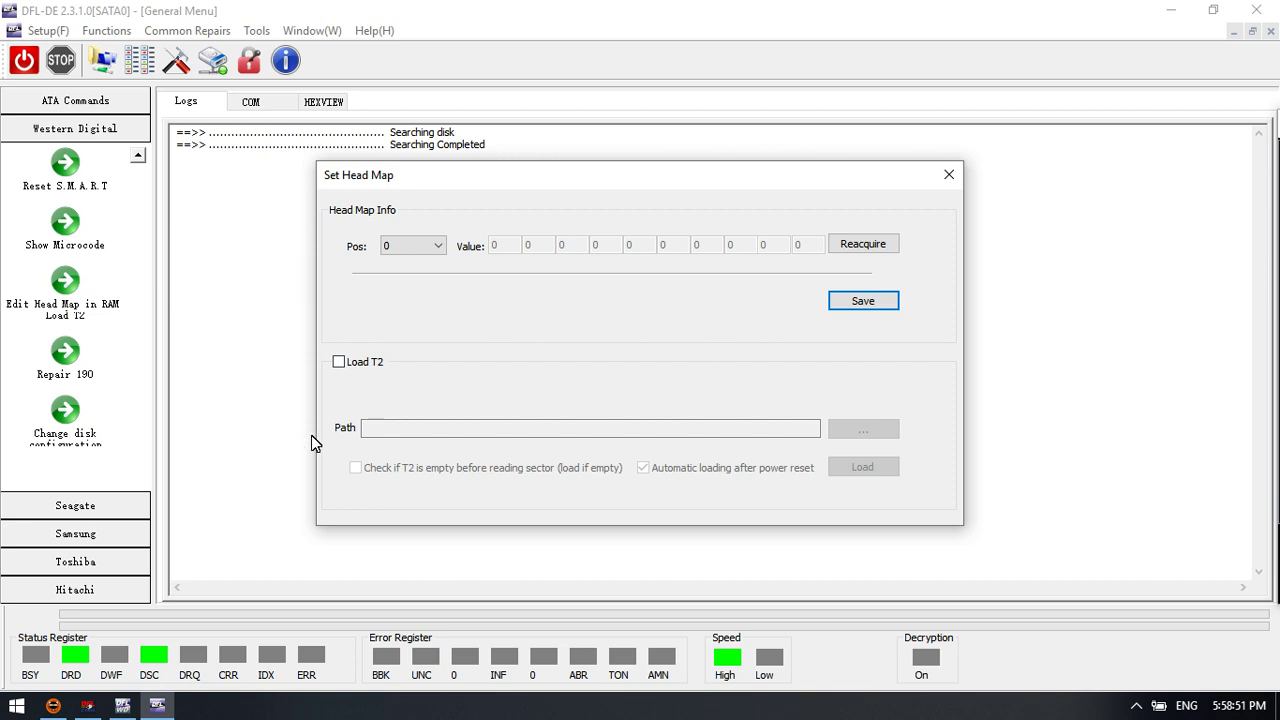
click(339, 362)
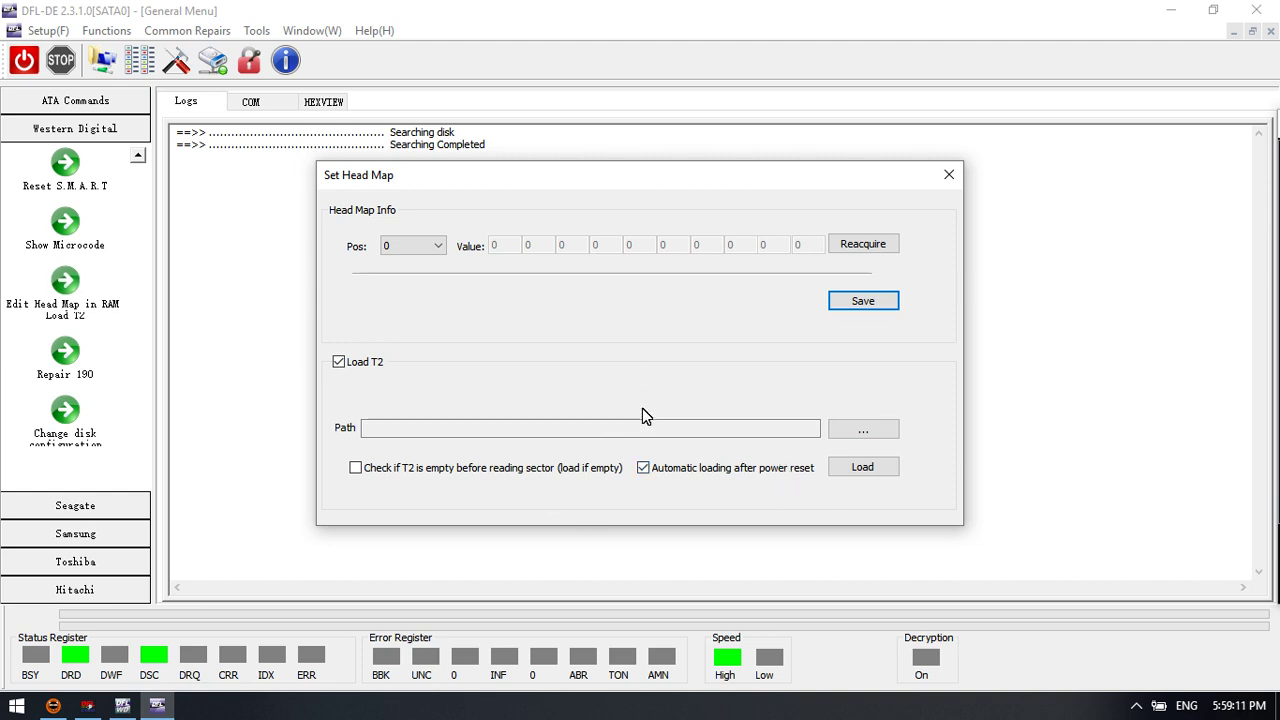
click(949, 174)
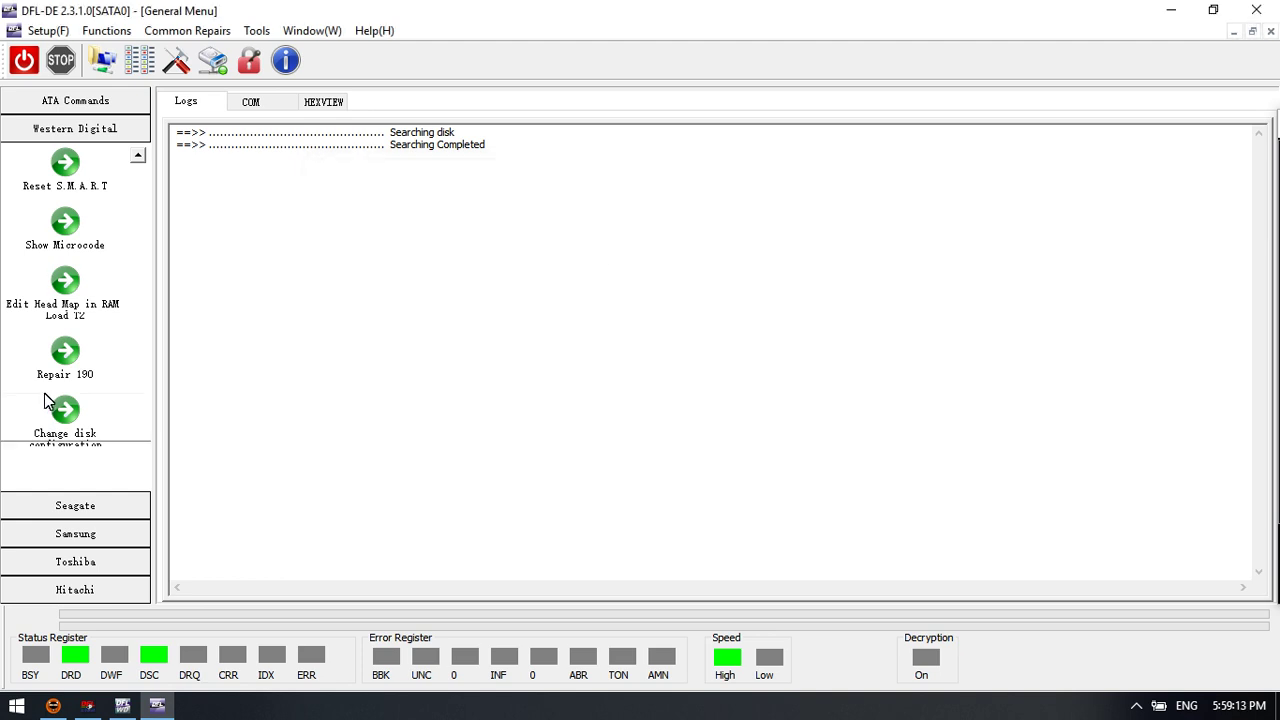
- Open the Repair 190 function and review the T2 Analysis node checking, scanning, repair and deletion commands
click(66, 360)
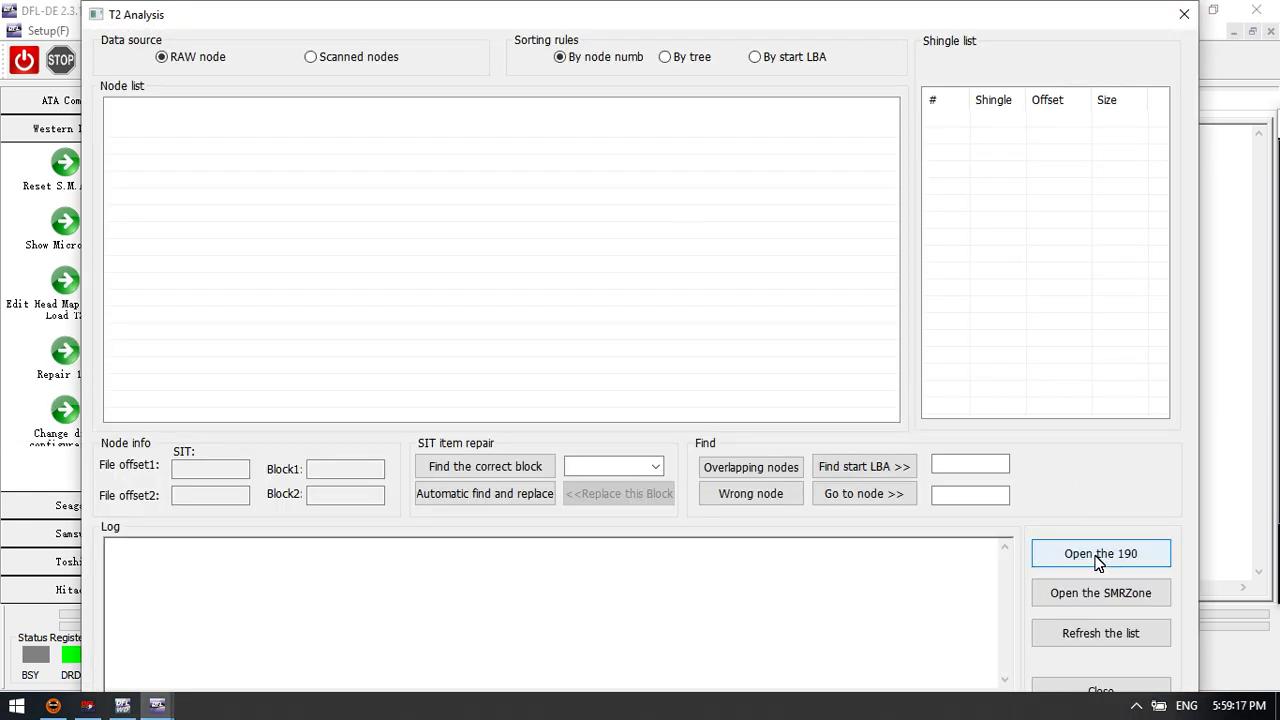
right_click(436, 258)
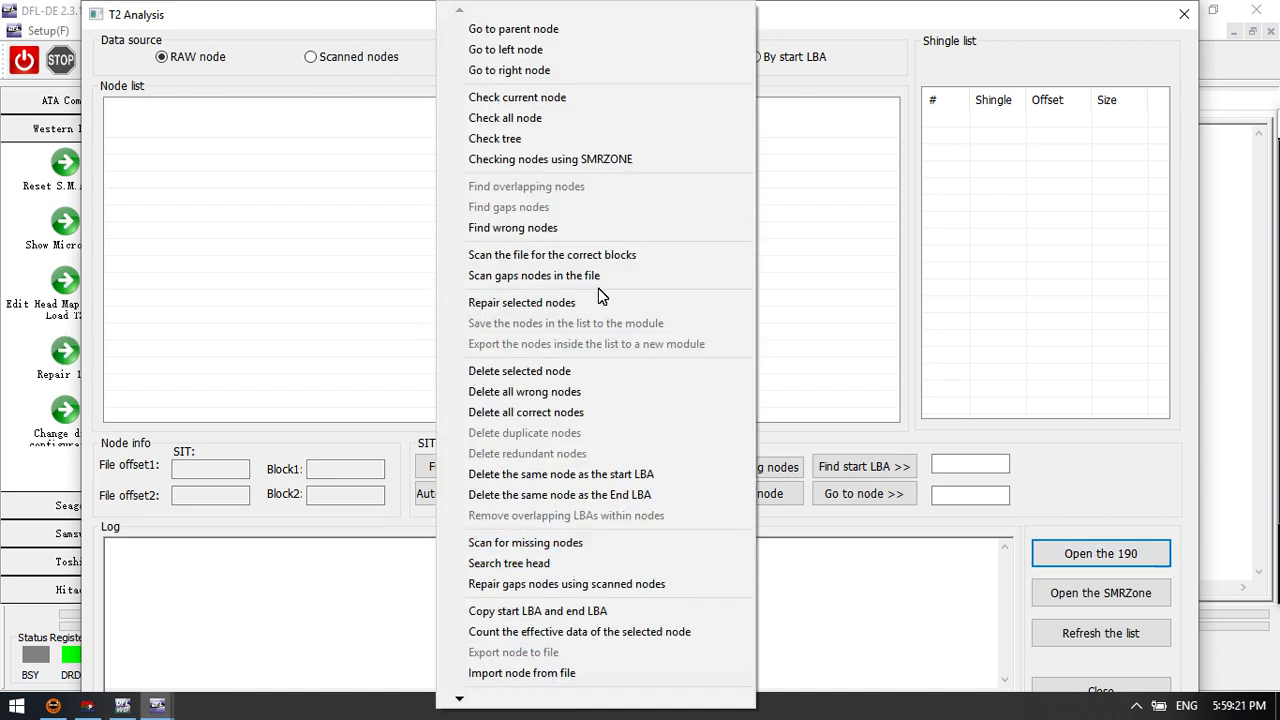
click(305, 300)
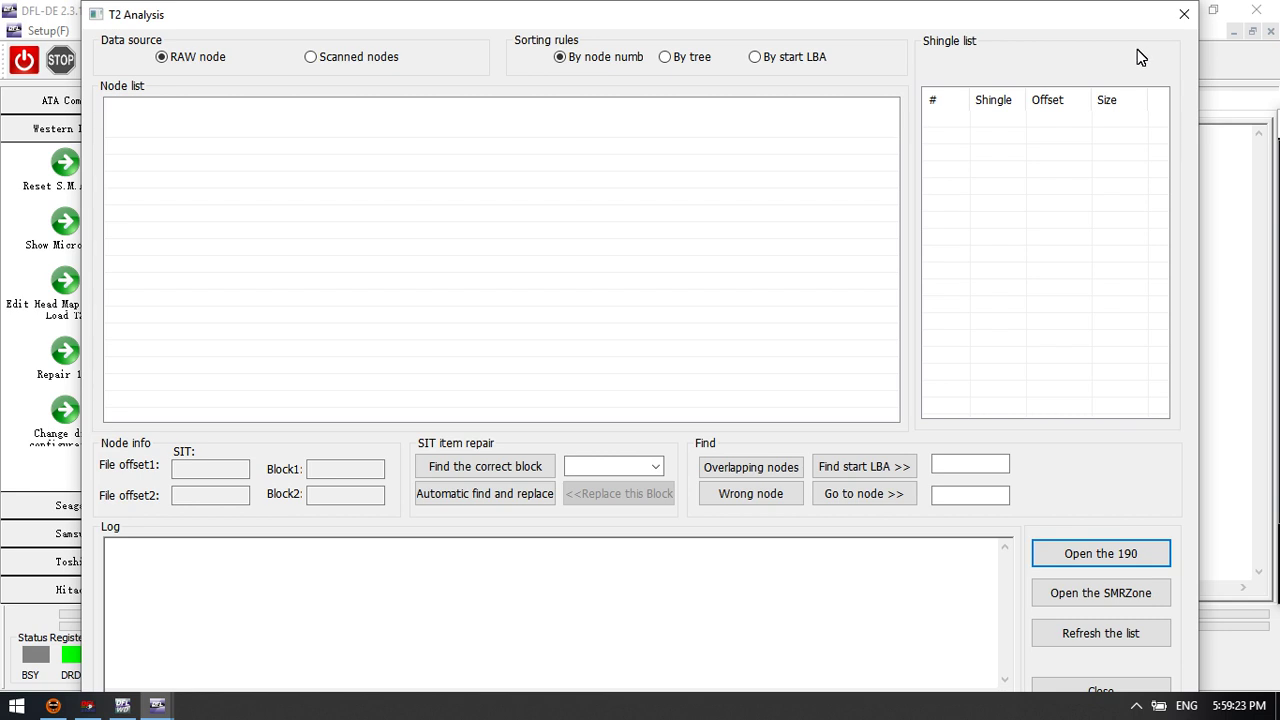
click(1184, 14)
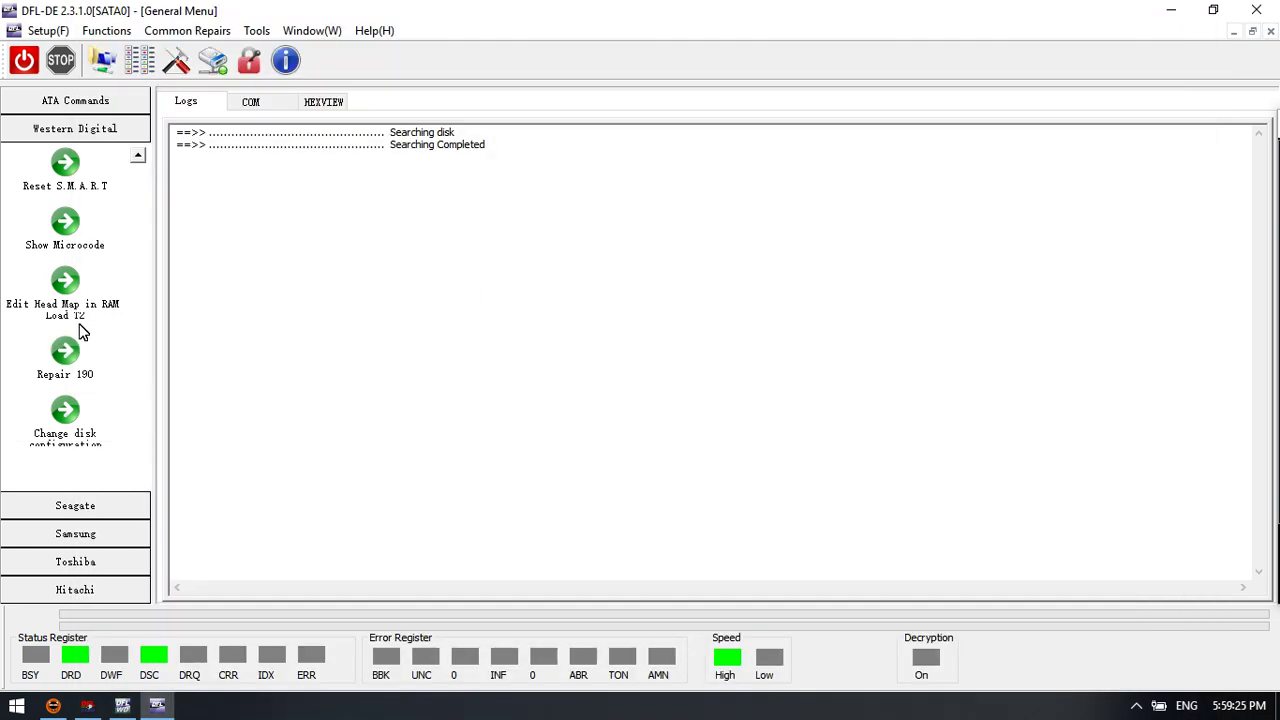
- Revisit the Load T2 options, then inspect the disk configuration options for modules 01 and 02 and TLER
click(68, 296)
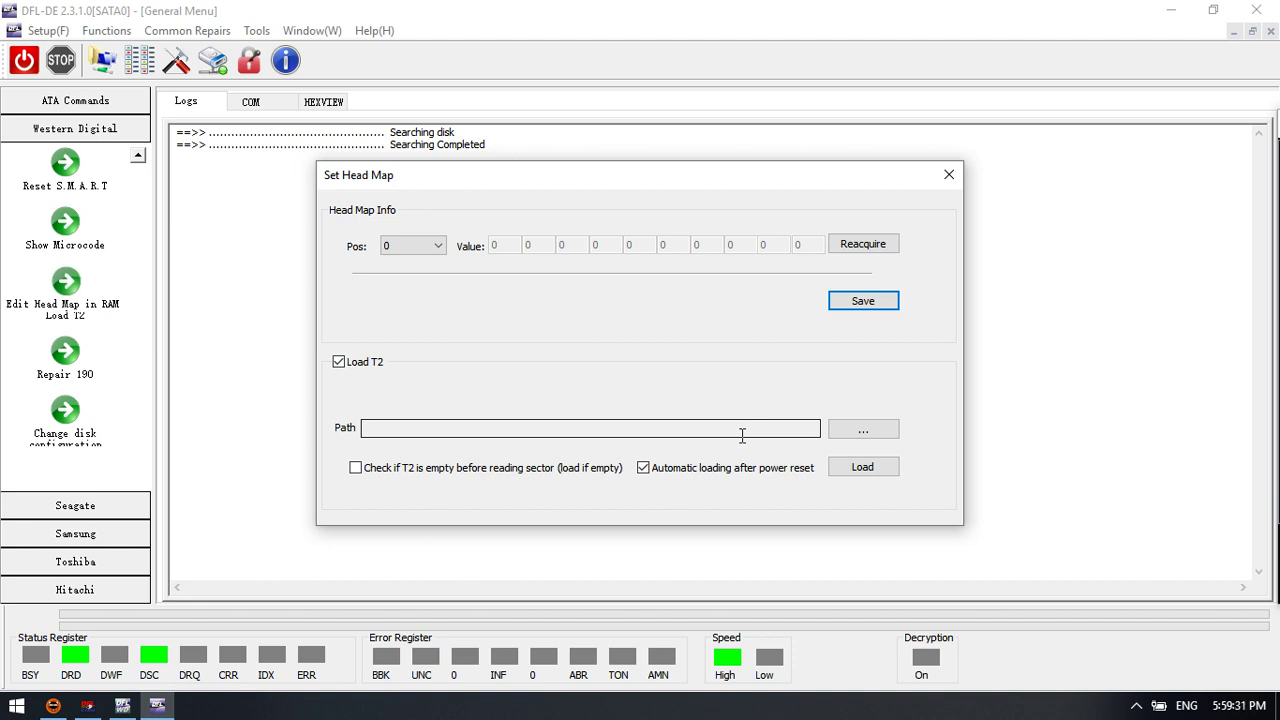
click(949, 177)
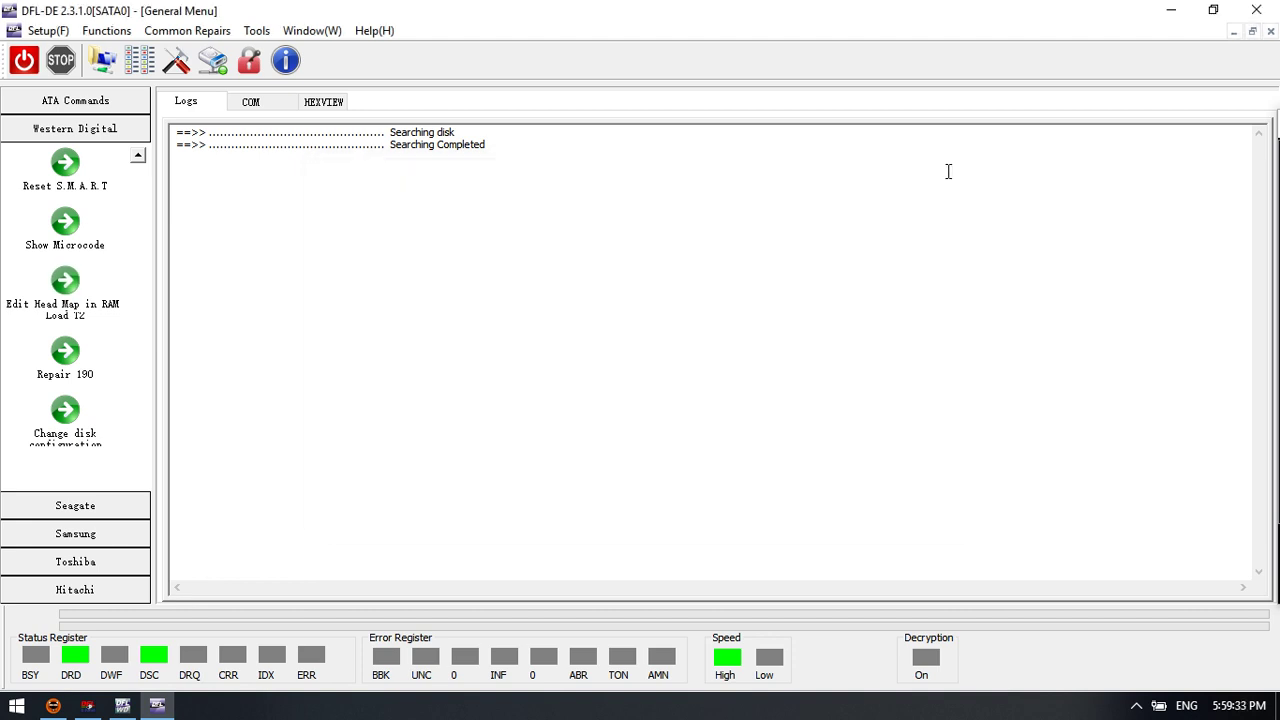
click(63, 411)
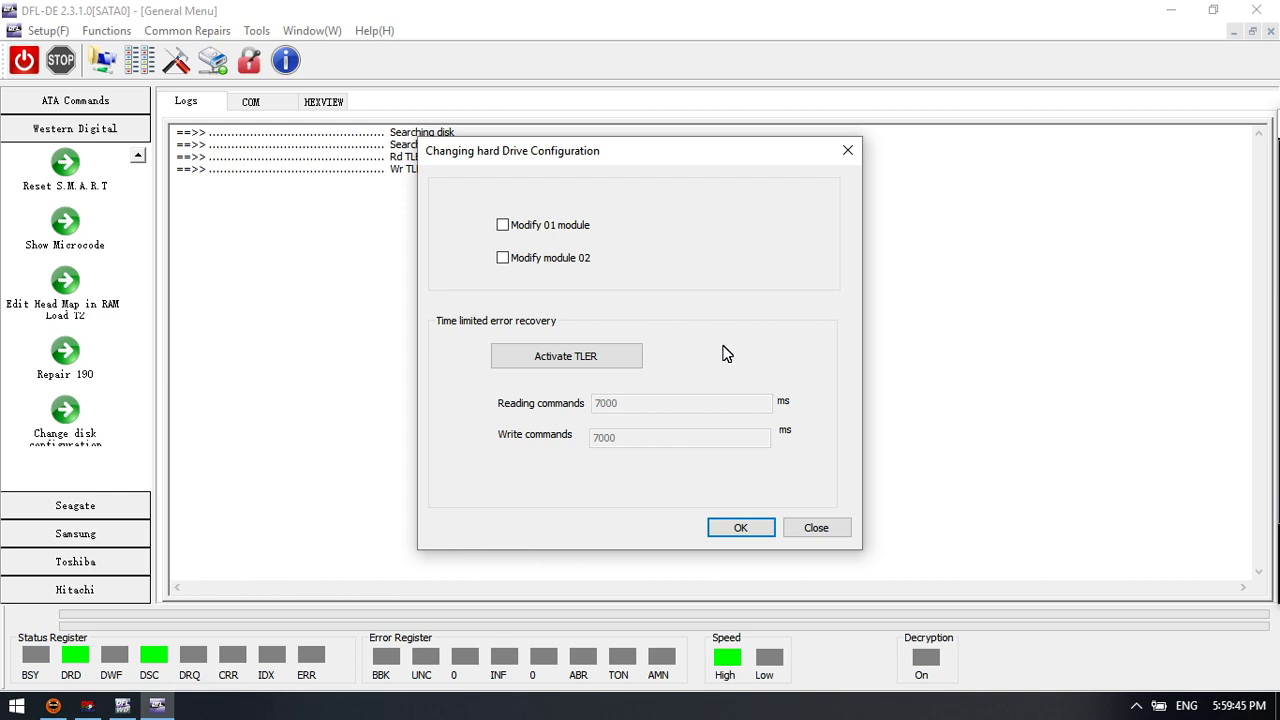
click(788, 524)
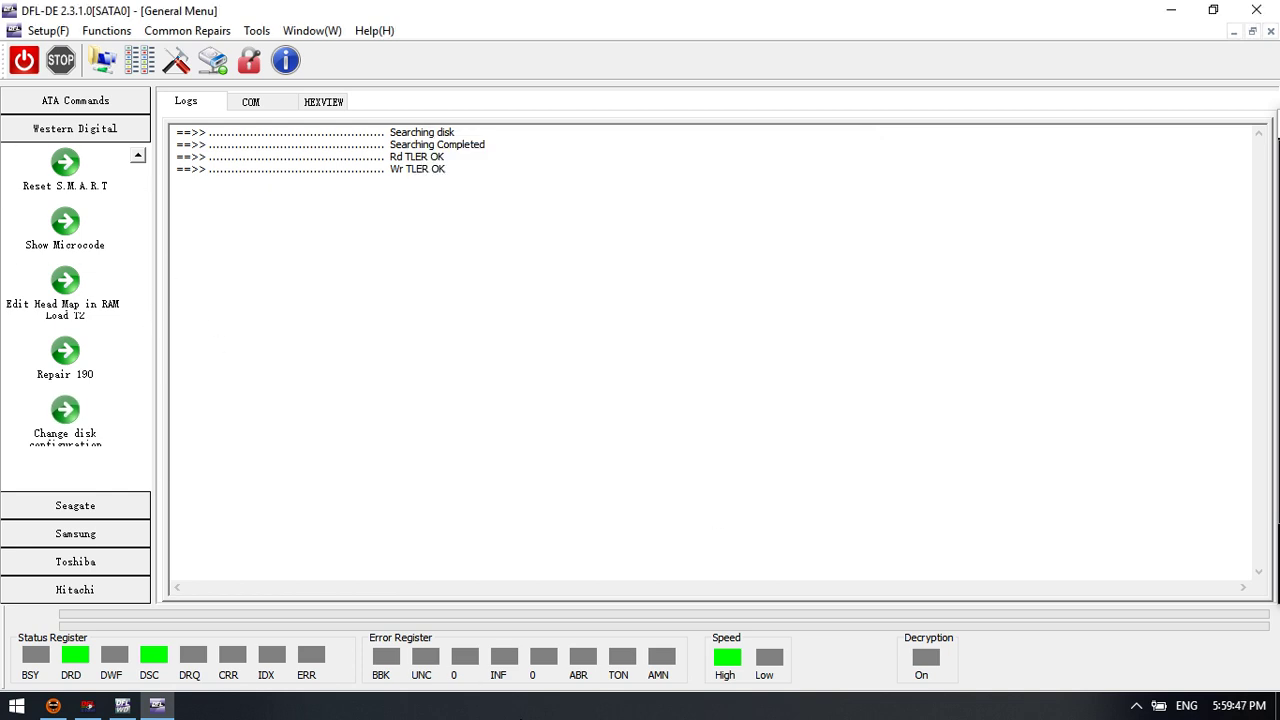
- Switch to DFL-WD, restore its maximized window to a smaller size, and reposition it over the DDP window
click(122, 705)
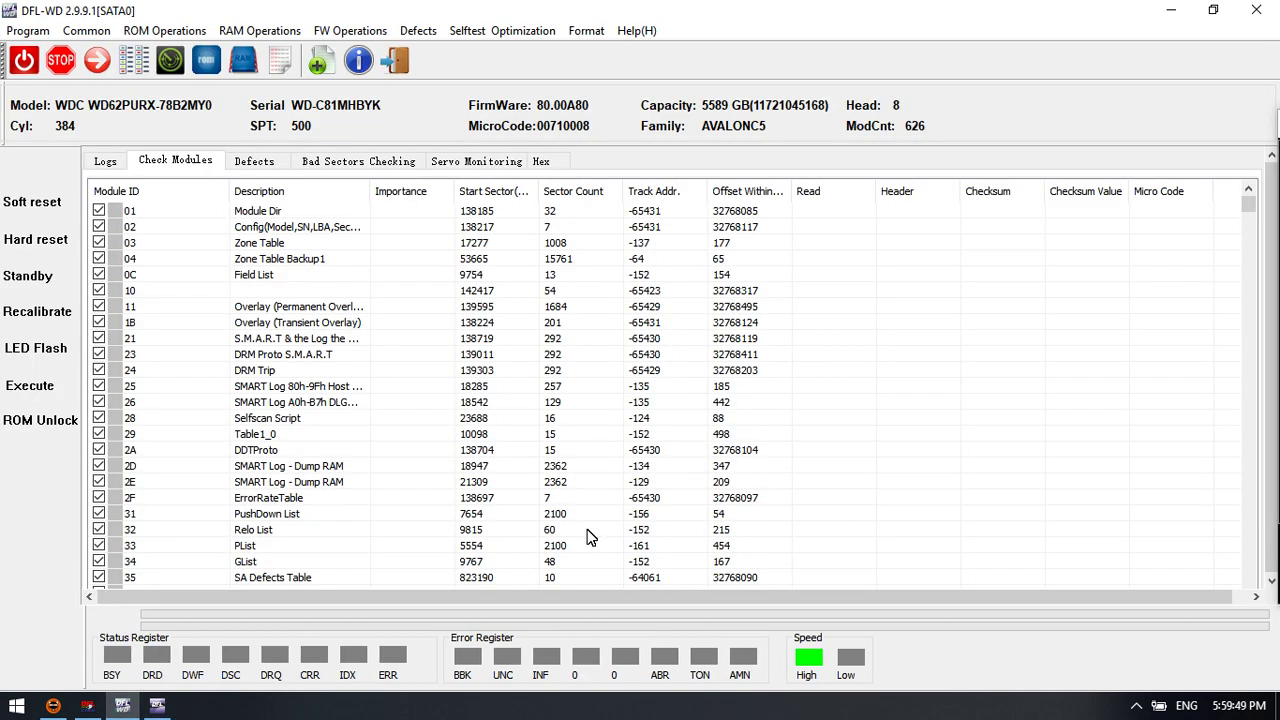
double_click(752, 22)
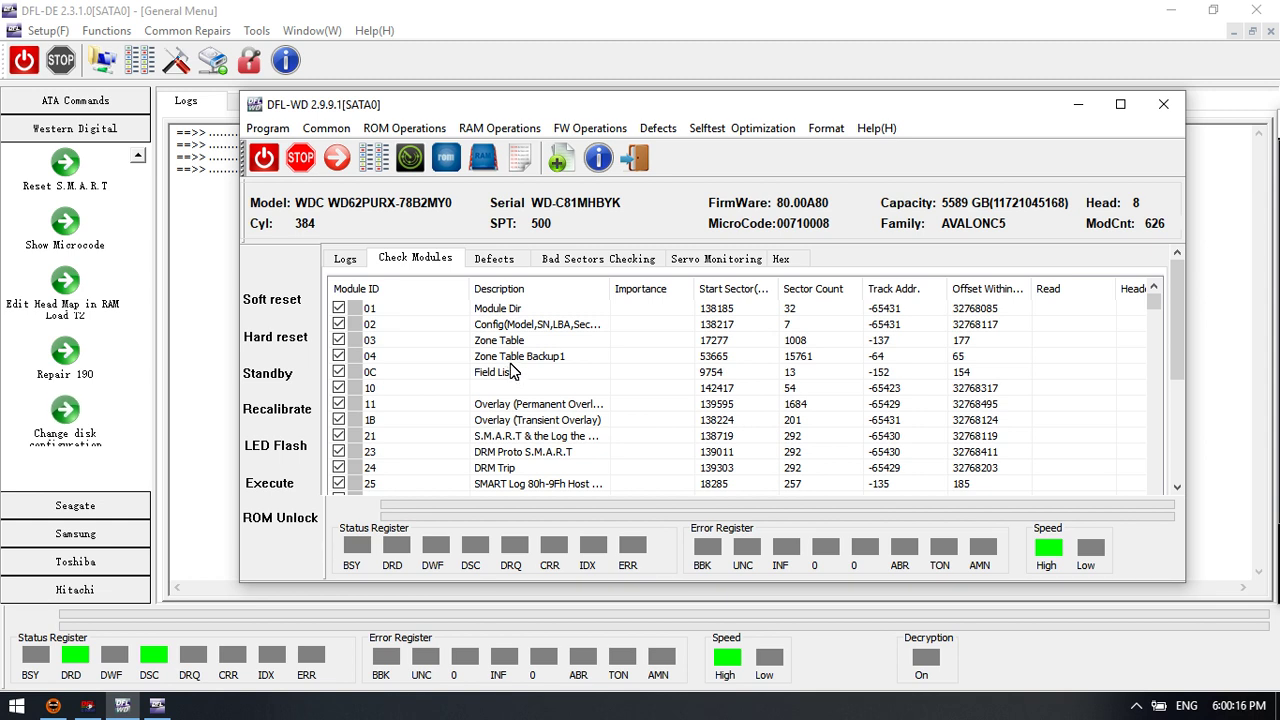
drag(468, 102, 431, 116)
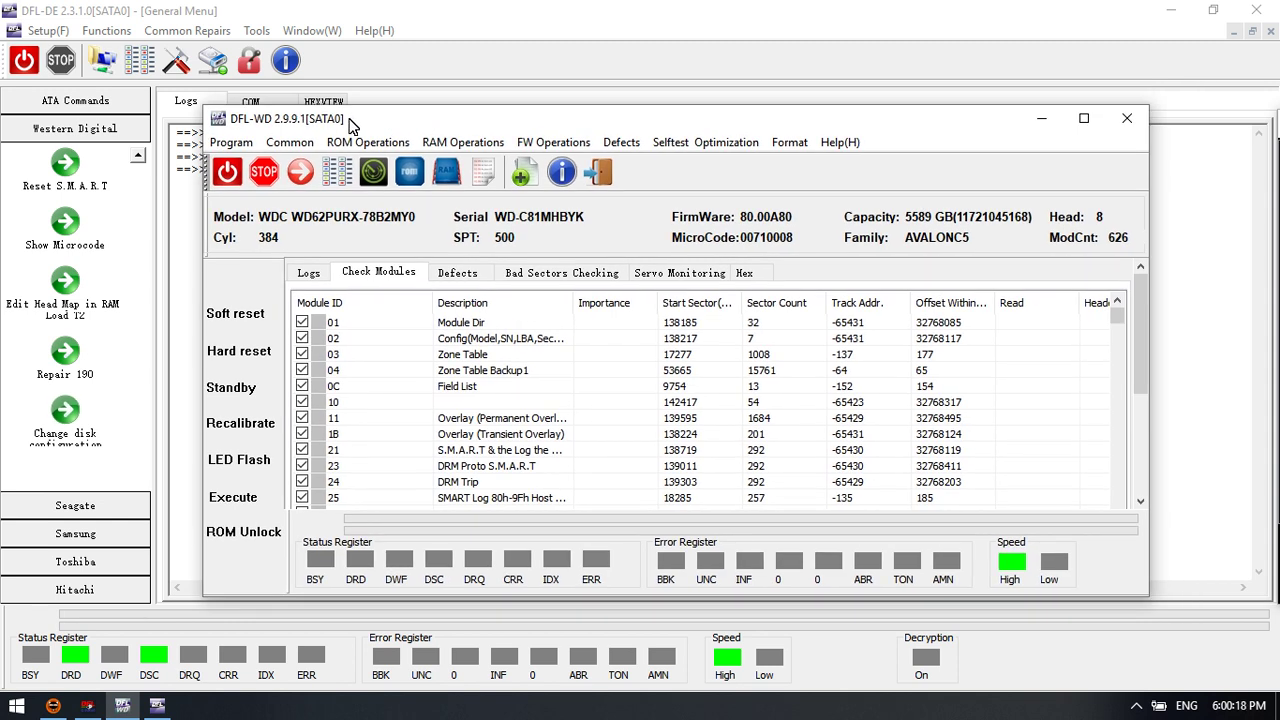